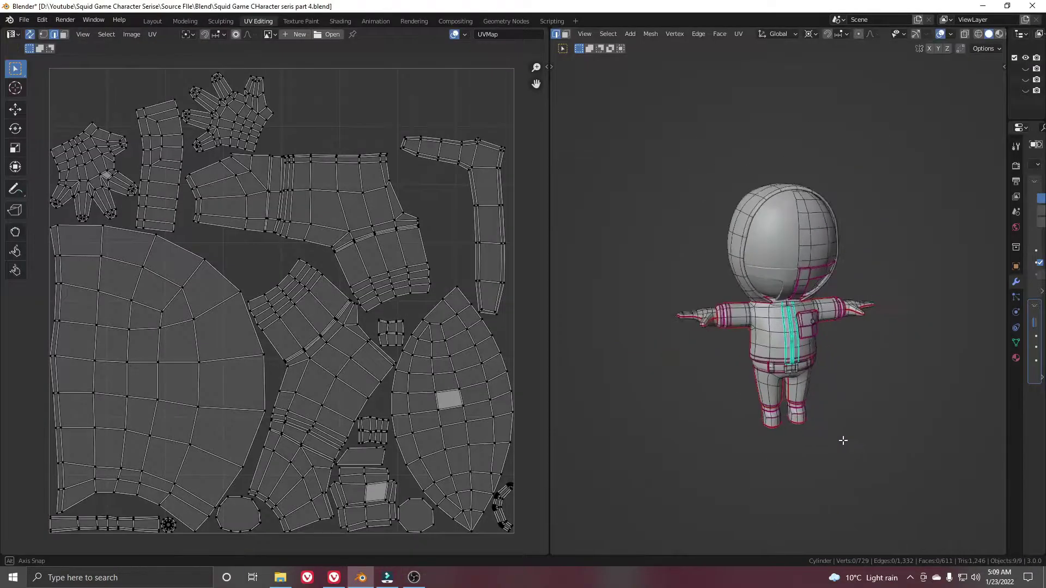
Orbit and zoom the viewport to inspect the guard body's unwrapped UV islands
{"action": "middle_click_drag", "start_coordinate": [845, 439], "coordinate": [912, 428]}
{"action": "scroll", "coordinate": [894, 434], "scroll_direction": "up", "scroll_amount": 2}
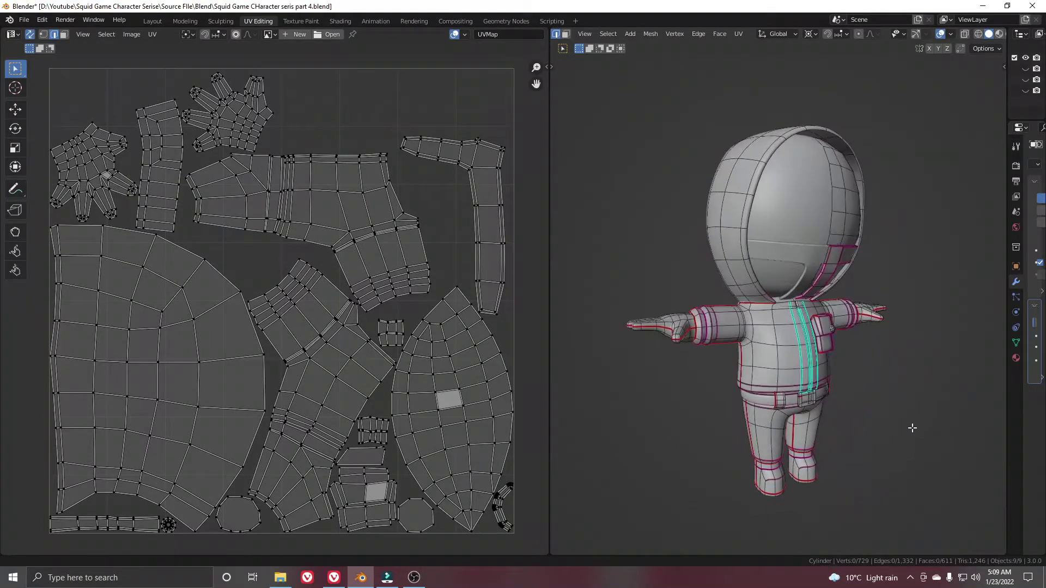
Select all of the body mesh's geometry
{"action": "key", "text": "a"}
{"action": "key", "text": "alt+a"}
{"action": "key", "text": "a"}
{"action": "scroll", "coordinate": [252, 182], "scroll_direction": "down", "scroll_amount": 2, "text": "shift"}
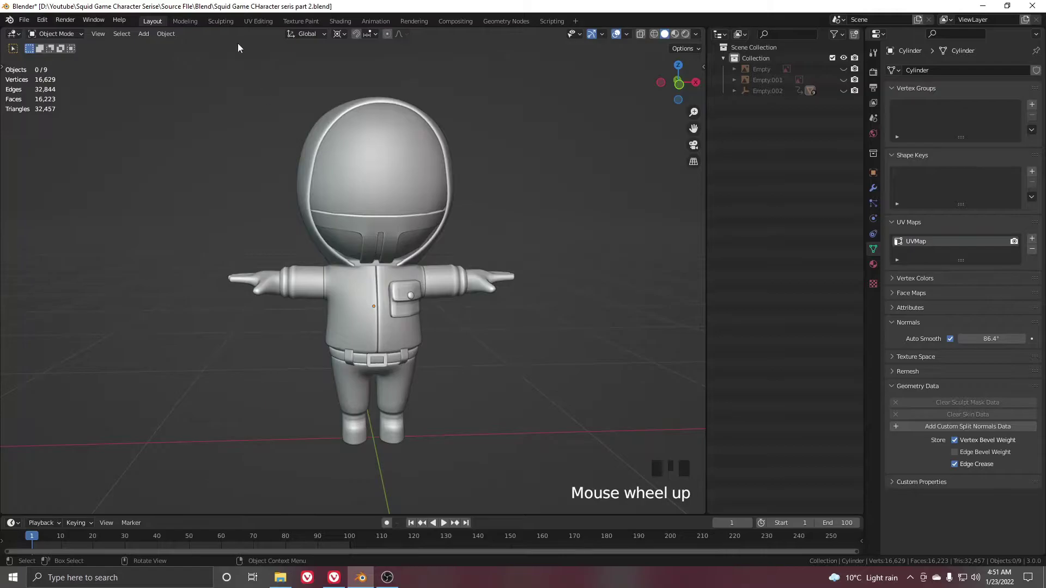
Switch to the UV Editing workspace in Object Mode and select the helmet sphere
{"action": "left_click", "coordinate": [256, 22]}
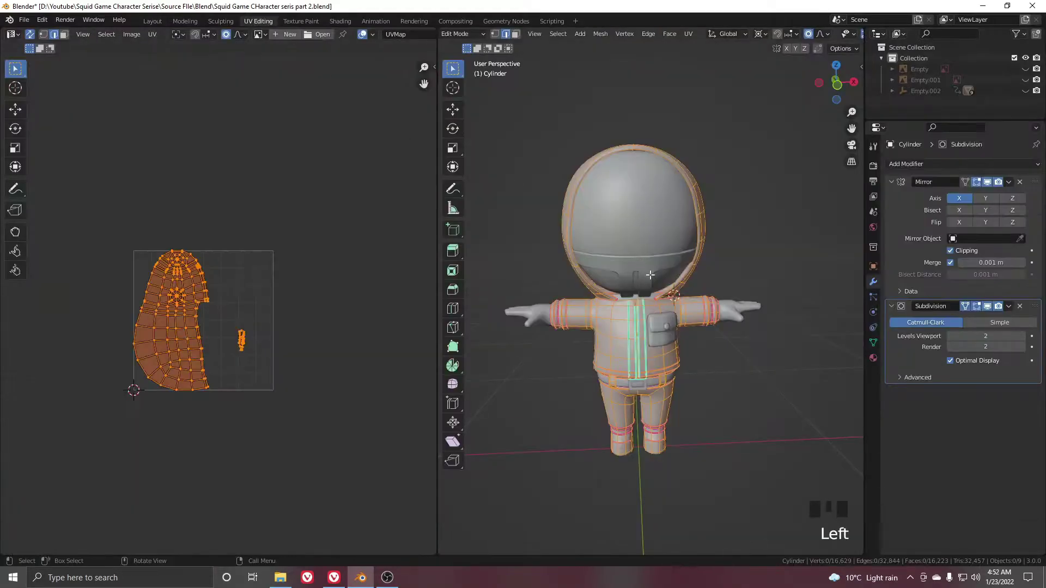
{"action": "scroll", "coordinate": [678, 327], "scroll_direction": "up", "scroll_amount": 1}
{"action": "middle_click_drag", "start_coordinate": [678, 327], "coordinate": [699, 270]}
{"action": "key", "text": "Tab"}
{"action": "left_click", "coordinate": [606, 250]}
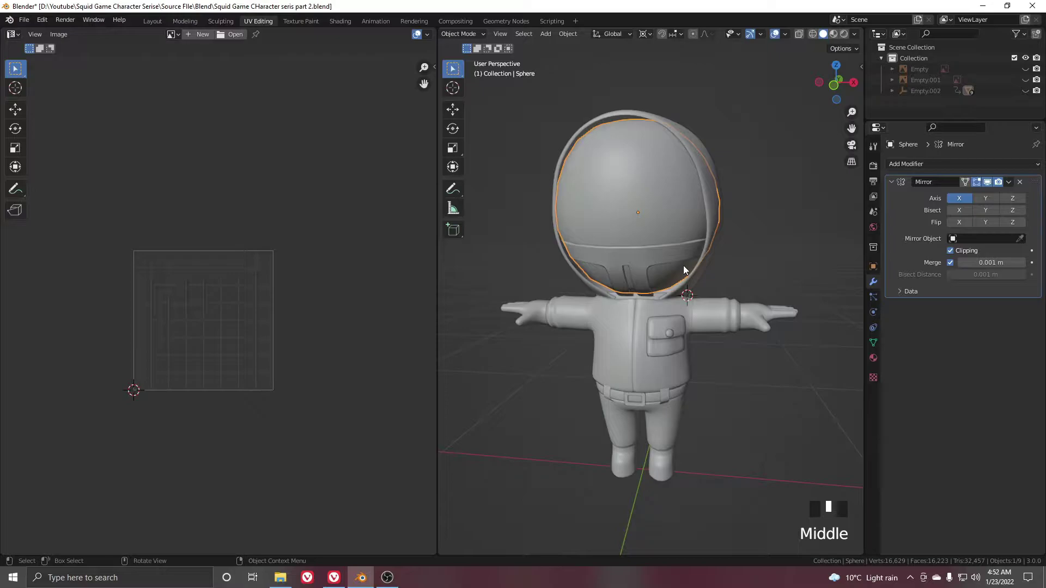
Isolate the helmet sphere and unwrap its mirrored half into one leaf-shaped UV island
{"action": "key", "text": "slash"}
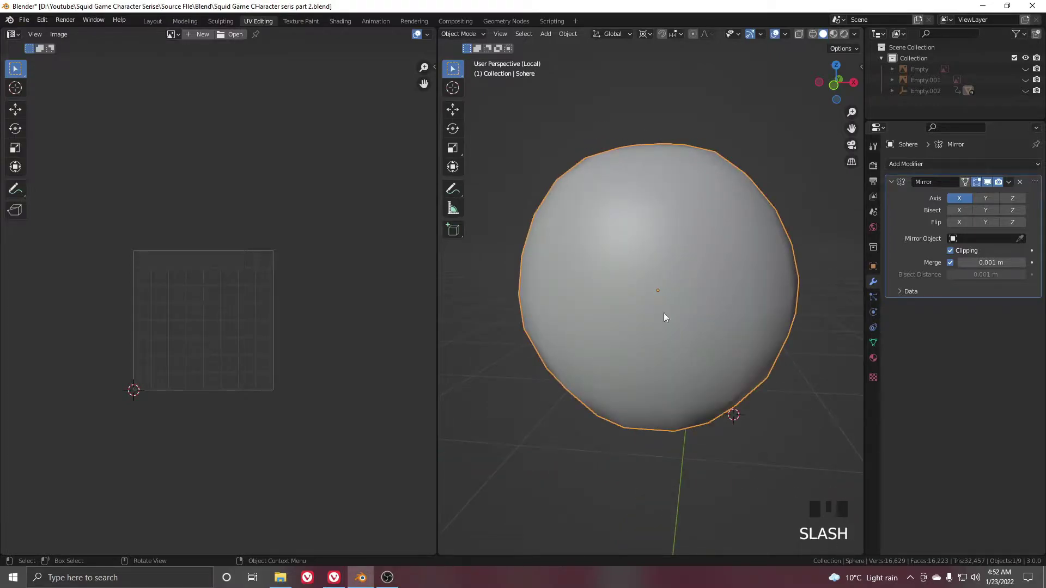
{"action": "middle_click_drag", "start_coordinate": [664, 317], "coordinate": [617, 288]}
{"action": "key", "text": "Tab"}
{"action": "middle_click_drag", "start_coordinate": [722, 300], "coordinate": [646, 326]}
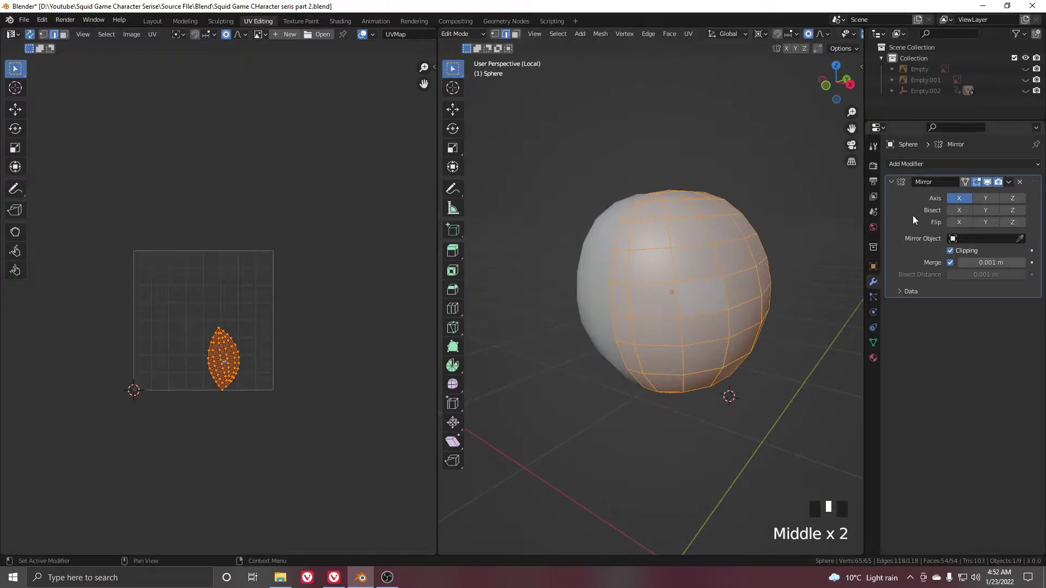
{"action": "scroll", "coordinate": [716, 289], "scroll_direction": "down", "scroll_amount": 5}
{"action": "scroll", "coordinate": [724, 281], "scroll_direction": "up", "scroll_amount": 3}
{"action": "middle_click_drag", "start_coordinate": [724, 281], "coordinate": [737, 273]}
{"action": "scroll", "coordinate": [738, 264], "scroll_direction": "up", "scroll_amount": 2}
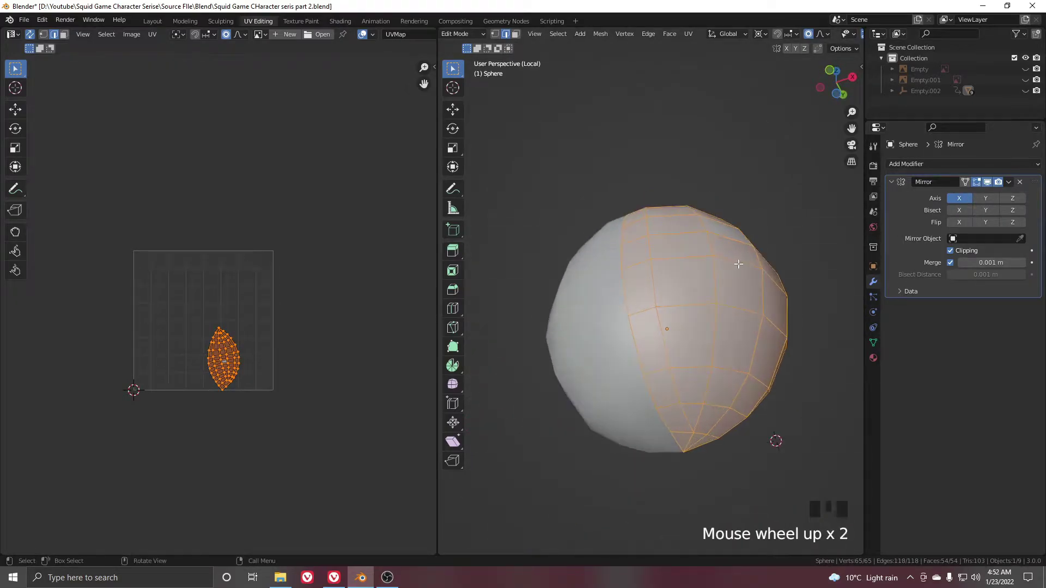
{"action": "key", "text": "u"}
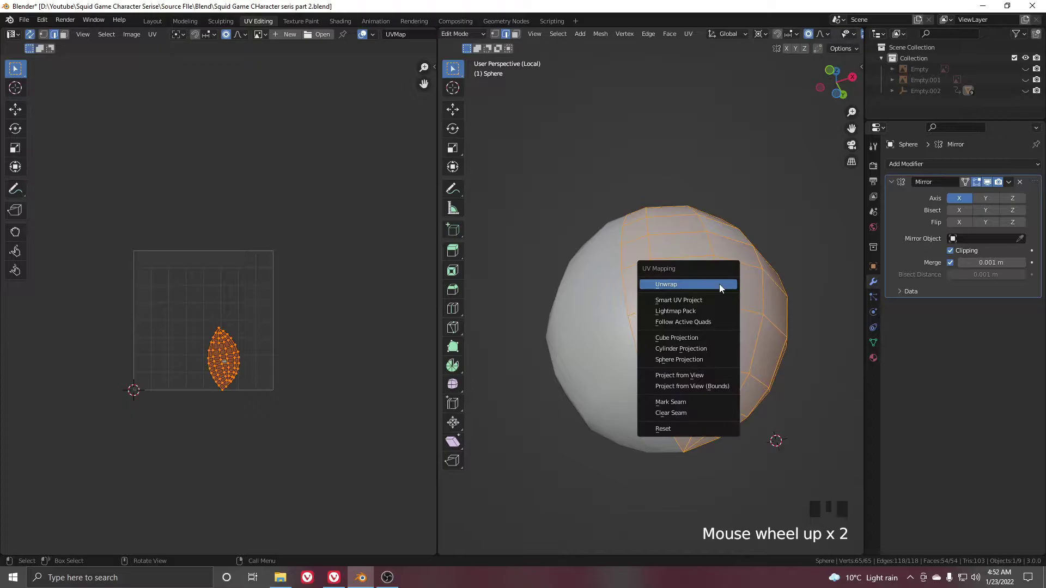
{"action": "left_click", "coordinate": [719, 285]}
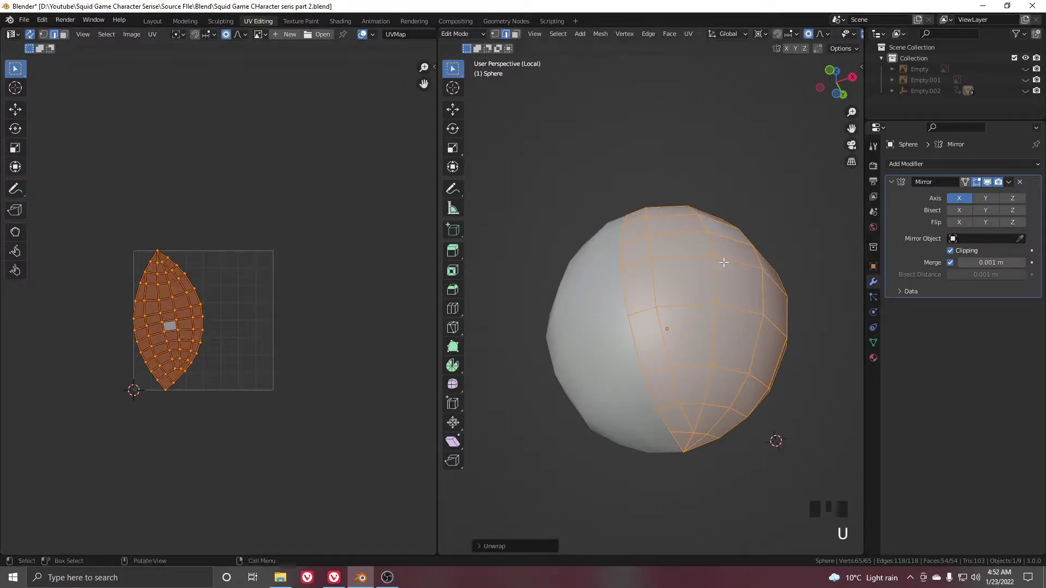
{"action": "key", "text": "Tab"}
Exit local view and select the visor piece
{"action": "key", "text": "slash"}
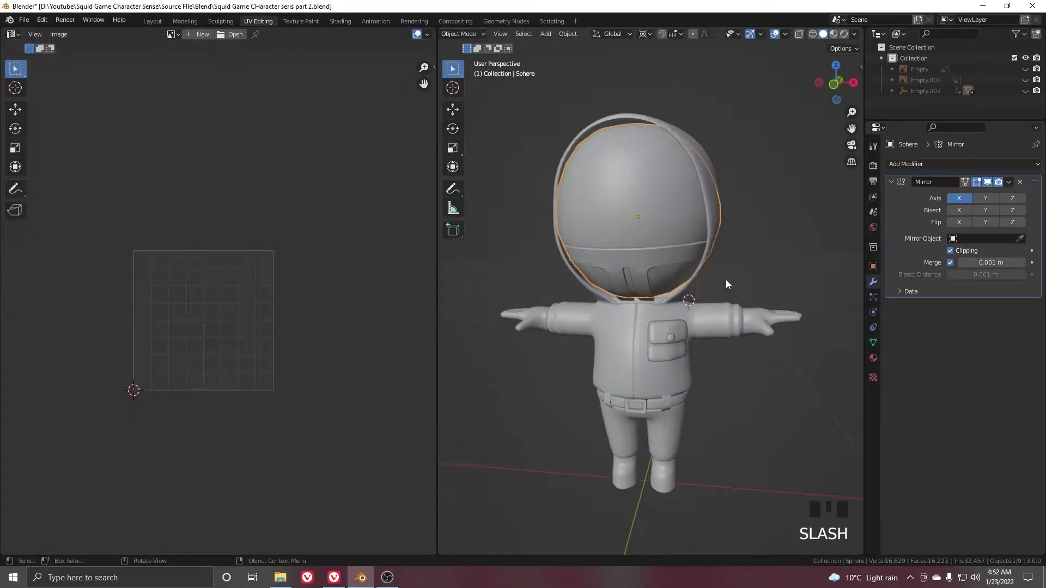
{"action": "mouse_move", "coordinate": [695, 260]}
{"action": "middle_mouse_down", "text": "shift"}
{"action": "mouse_move", "coordinate": [724, 277]}
{"action": "mouse_move", "coordinate": [698, 264]}
{"action": "middle_mouse_up", "text": "shift"}
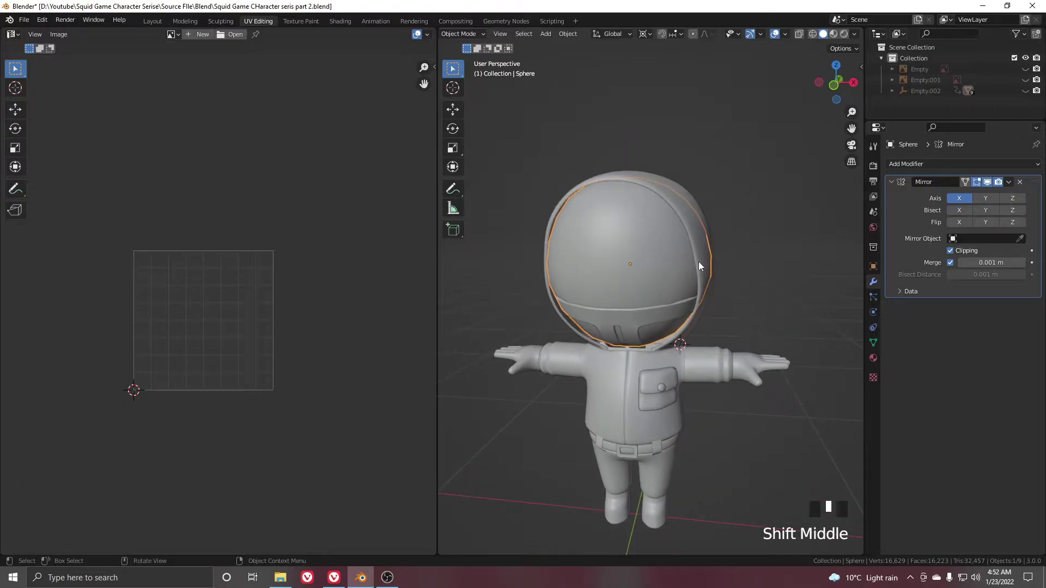
{"action": "left_click", "coordinate": [713, 280]}
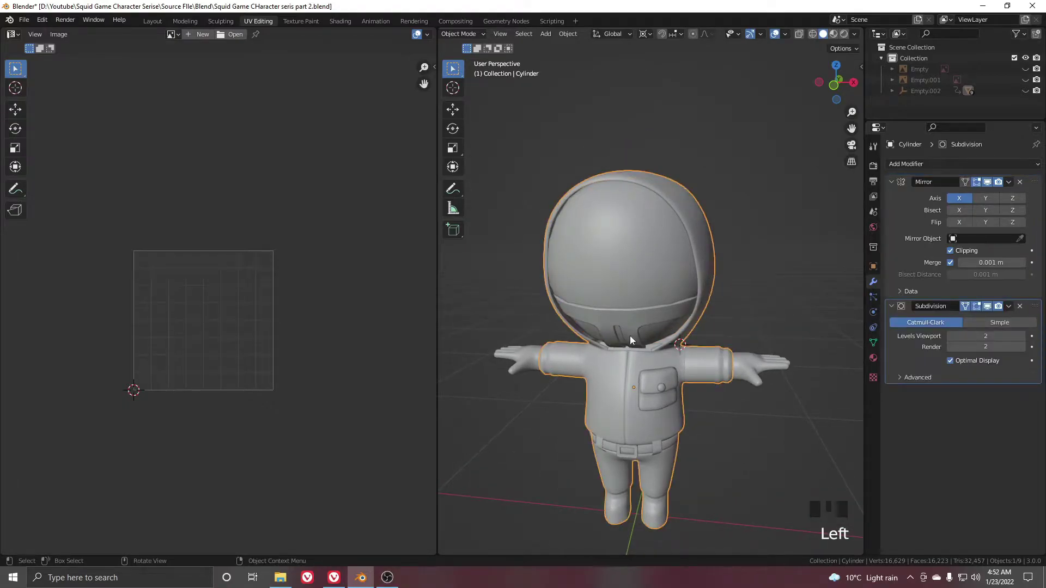
{"action": "left_click", "coordinate": [654, 338]}
Isolate the visor (Sphere.001) and unwrap it into a small L-shaped UV island
{"action": "key", "text": "slash"}
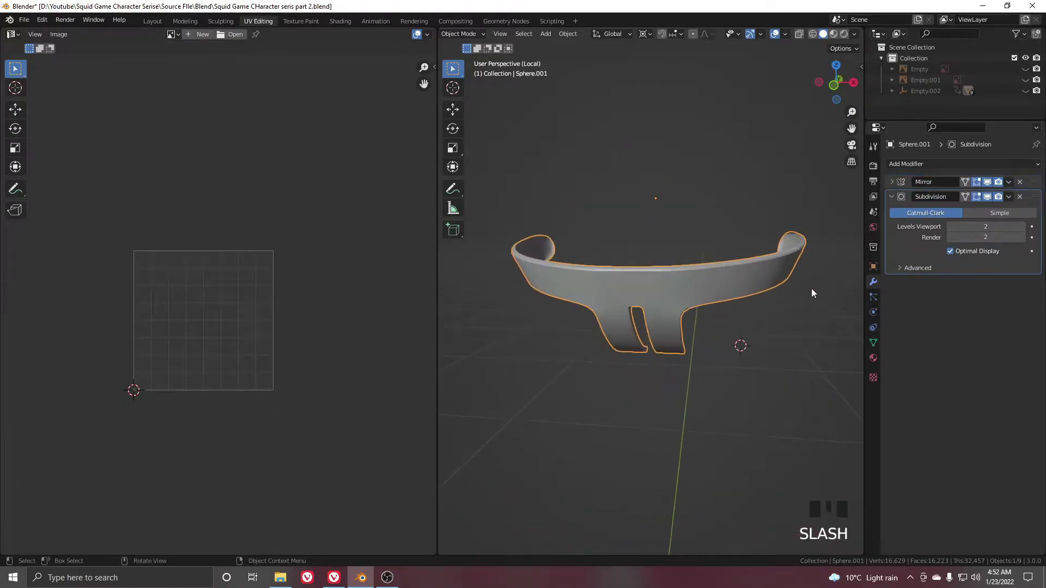
{"action": "middle_click_drag", "start_coordinate": [810, 292], "coordinate": [672, 320]}
{"action": "scroll", "coordinate": [670, 322], "scroll_direction": "up", "scroll_amount": 2}
{"action": "middle_click_drag", "start_coordinate": [652, 365], "coordinate": [516, 311]}
{"action": "scroll", "coordinate": [827, 248], "scroll_direction": "down", "scroll_amount": 1}
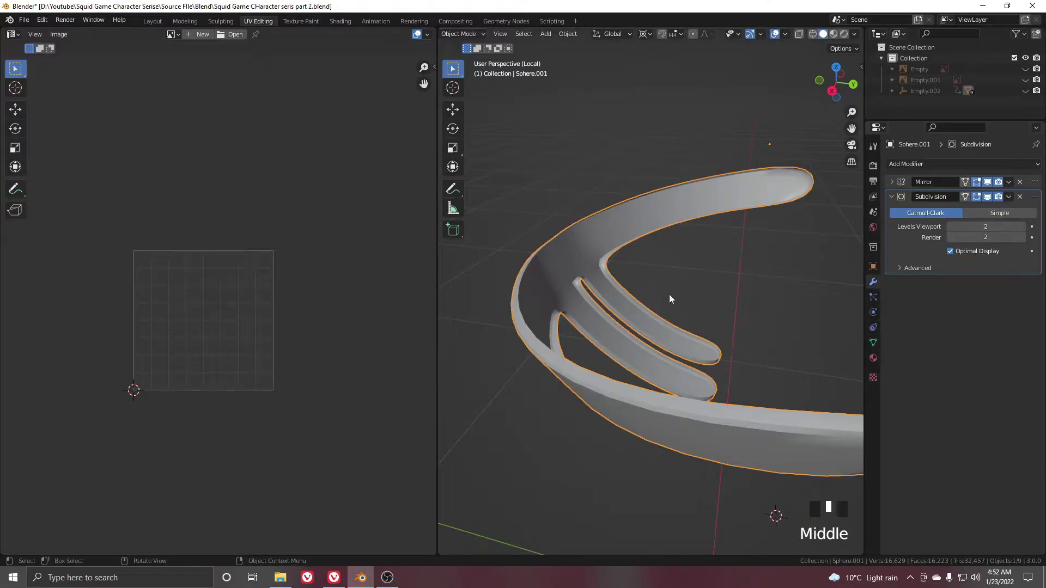
{"action": "mouse_move", "coordinate": [669, 294]}
{"action": "middle_mouse_down"}
{"action": "mouse_move", "coordinate": [570, 336]}
{"action": "mouse_move", "coordinate": [701, 276]}
{"action": "mouse_move", "coordinate": [665, 278]}
{"action": "middle_mouse_up"}
{"action": "key", "text": "Tab"}
{"action": "scroll", "coordinate": [569, 335], "scroll_direction": "down", "scroll_amount": 3}
{"action": "scroll", "coordinate": [626, 305], "scroll_direction": "up", "scroll_amount": 4}
{"action": "scroll", "coordinate": [697, 277], "scroll_direction": "down", "scroll_amount": 5}
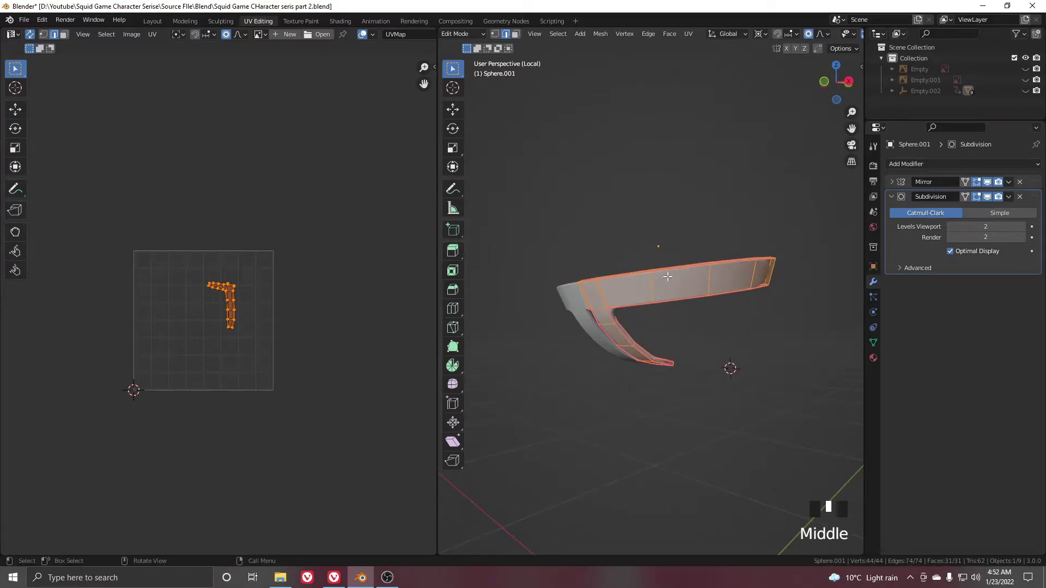
{"action": "key", "text": "u"}
{"action": "left_click", "coordinate": [667, 276]}
{"action": "key", "text": "Tab"}
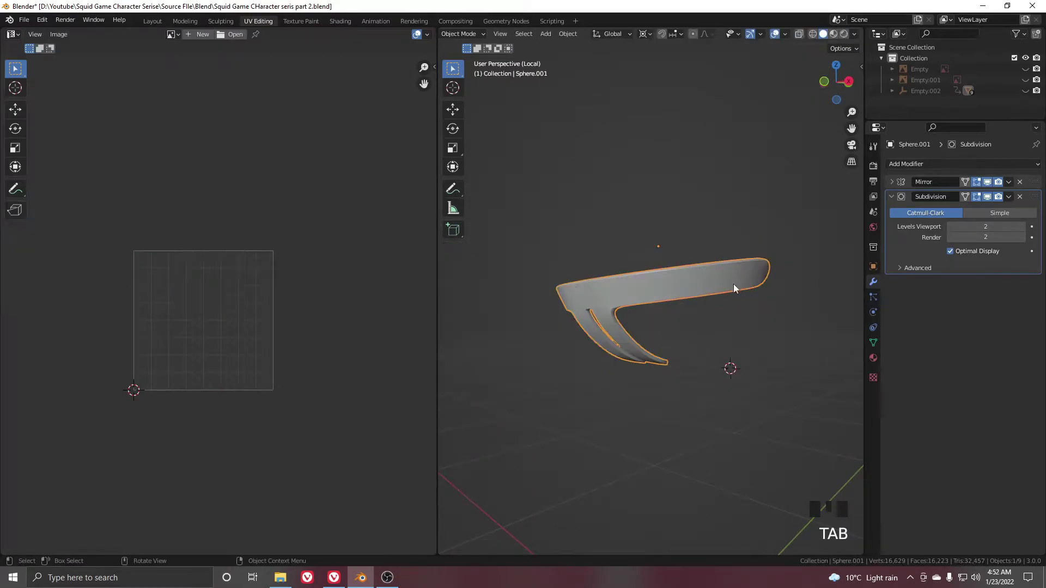
Show the full character again and select the chest pocket button
{"action": "key", "text": "slash"}
{"action": "left_click", "coordinate": [697, 278]}
{"action": "middle_click_drag", "start_coordinate": [753, 282], "coordinate": [687, 256], "text": "shift"}
{"action": "left_click", "coordinate": [647, 337]}
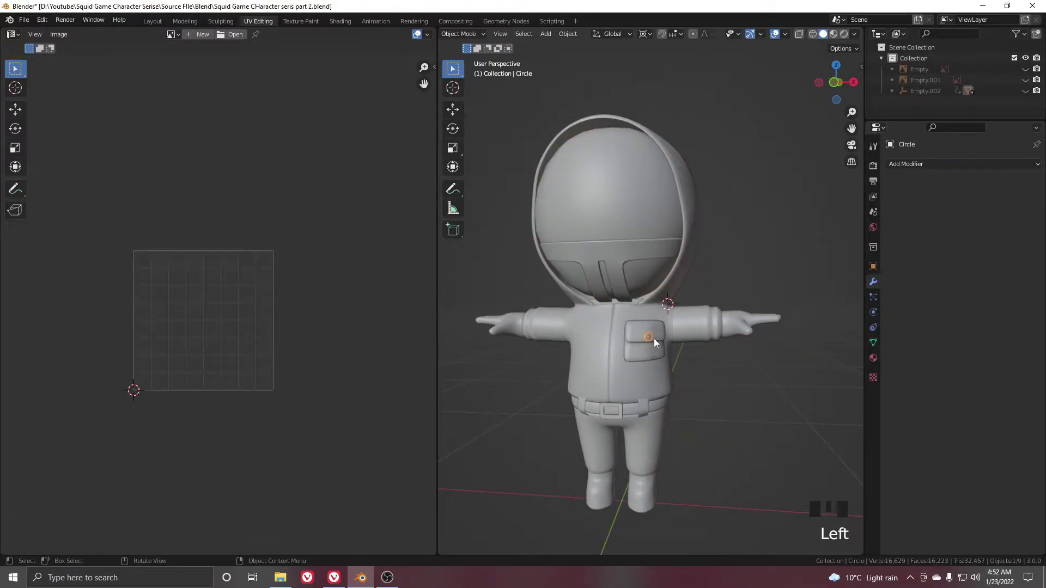
Unwrap the pocket button in local view and return to the full character
{"action": "key", "text": "slash"}
{"action": "key", "text": "Tab"}
{"action": "middle_click_drag", "start_coordinate": [646, 306], "coordinate": [685, 316]}
{"action": "key", "text": "u"}
{"action": "key", "text": "u"}
{"action": "key", "text": "Tab"}
{"action": "key", "text": "slash"}
Isolate the chest pocket mesh in Edit Mode and hide its Subdivision modifier in the viewport
{"action": "scroll", "coordinate": [619, 344], "scroll_direction": "up", "scroll_amount": 6}
{"action": "left_click", "coordinate": [625, 355]}
{"action": "key", "text": "slash"}
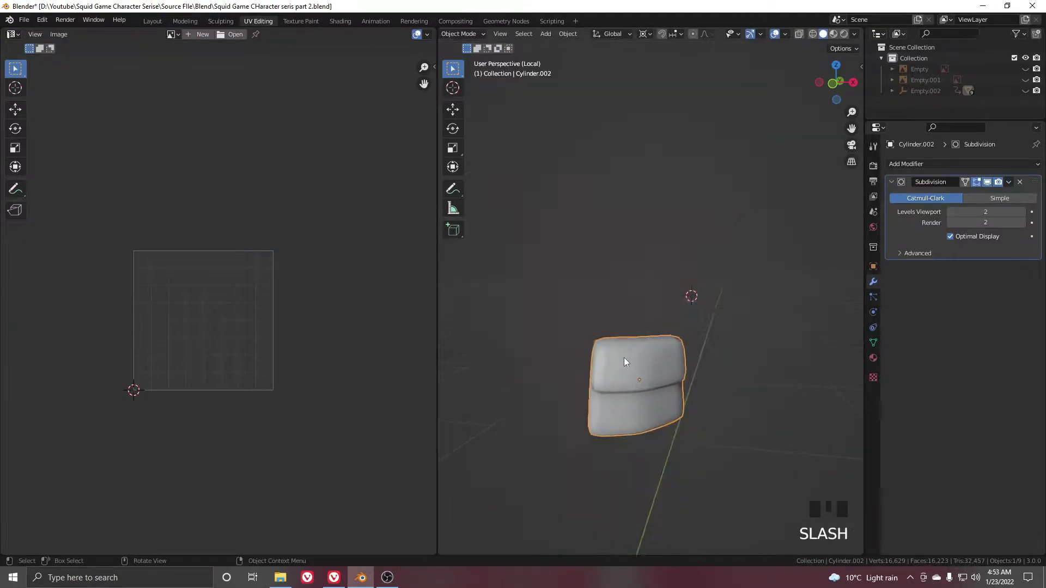
{"action": "scroll", "coordinate": [623, 357], "scroll_direction": "down", "scroll_amount": 3}
{"action": "middle_click_drag", "start_coordinate": [596, 316], "coordinate": [750, 247]}
{"action": "key", "text": "Tab"}
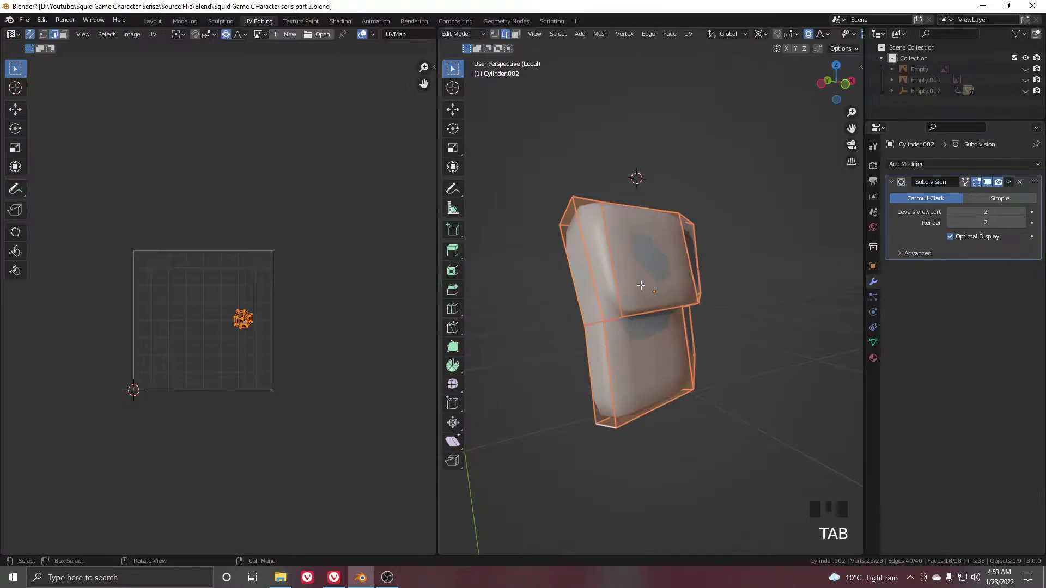
{"action": "scroll", "coordinate": [735, 318], "scroll_direction": "down", "scroll_amount": 4}
{"action": "scroll", "coordinate": [735, 317], "scroll_direction": "up", "scroll_amount": 3}
{"action": "middle_click_drag", "start_coordinate": [735, 318], "coordinate": [749, 299]}
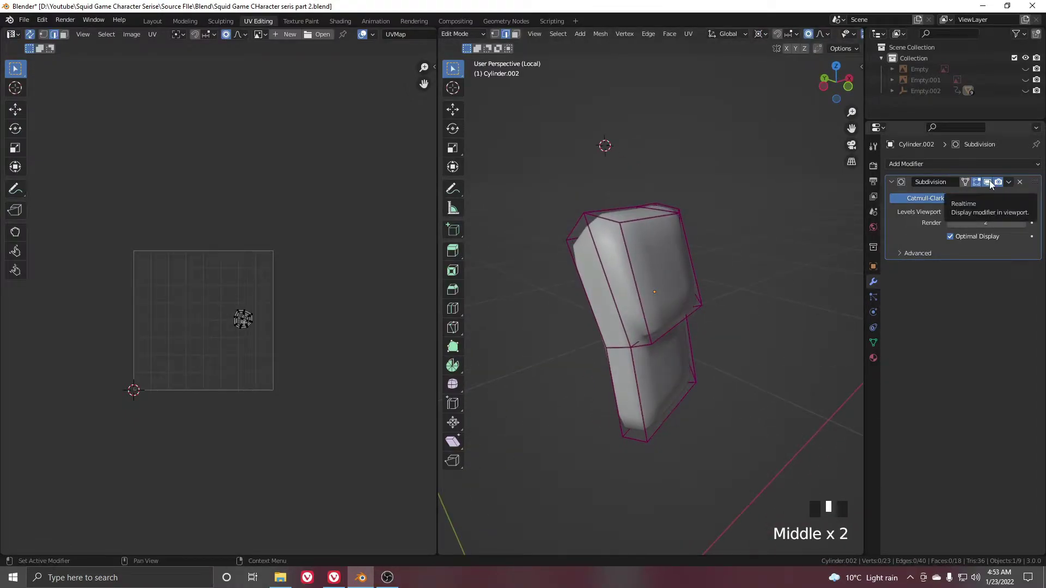
{"action": "left_click", "coordinate": [987, 182]}
Mark seams on the selected edges of the pocket mesh
{"action": "scroll", "coordinate": [626, 212], "scroll_direction": "down", "scroll_amount": 4}
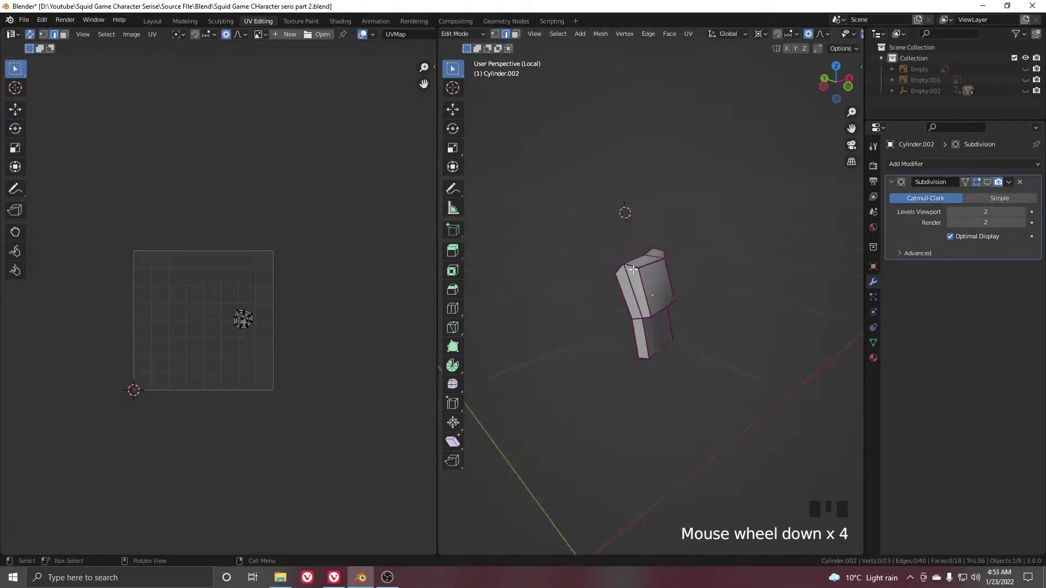
{"action": "scroll", "coordinate": [600, 245], "scroll_direction": "up", "scroll_amount": 5}
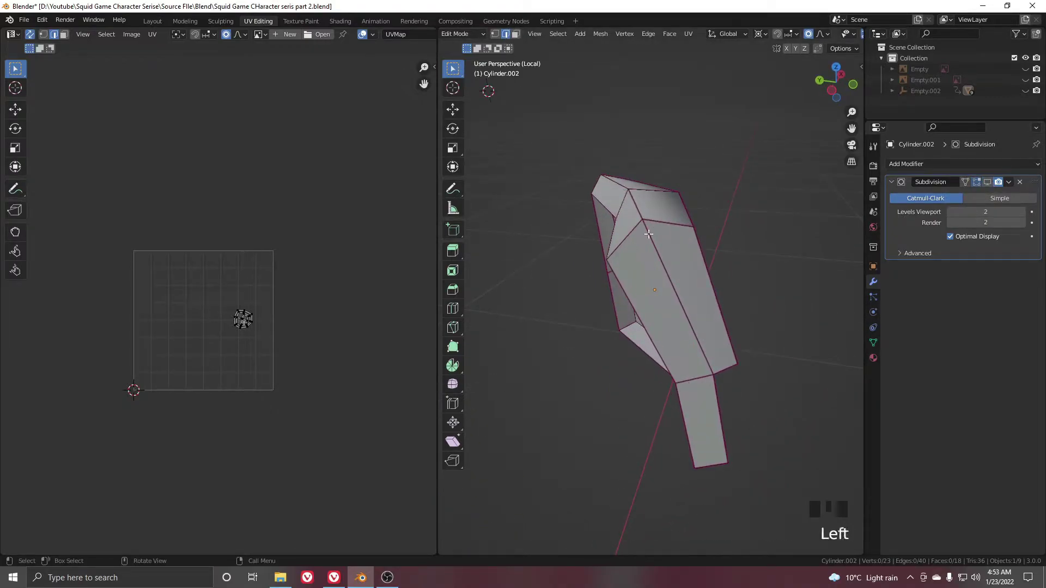
{"action": "scroll", "coordinate": [635, 247], "scroll_direction": "up", "scroll_amount": 4}
{"action": "middle_click_drag", "start_coordinate": [648, 283], "coordinate": [677, 278]}
{"action": "scroll", "coordinate": [644, 325], "scroll_direction": "down", "scroll_amount": 3}
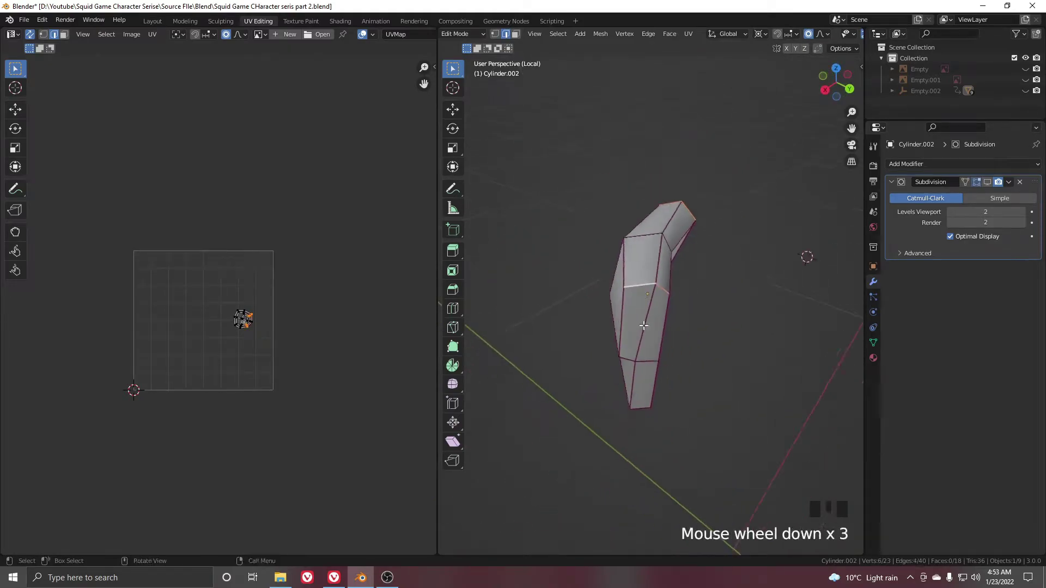
{"action": "middle_click_drag", "start_coordinate": [644, 325], "coordinate": [698, 276]}
{"action": "left_click", "coordinate": [639, 287], "text": "shift"}
{"action": "key", "text": "ctrl+e"}
{"action": "left_click", "coordinate": [678, 265]}
{"action": "scroll", "coordinate": [677, 284], "scroll_direction": "up", "scroll_amount": 2}
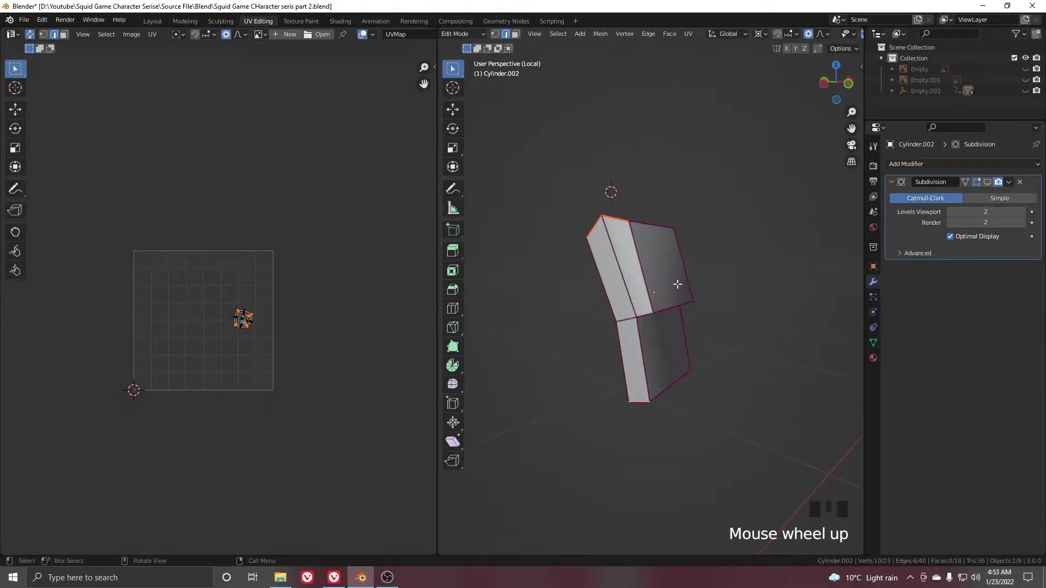
Unwrap the whole pocket, Cylinder.002, into a grid-like UV island and show the full character
{"action": "key", "text": "a"}
{"action": "key", "text": "u"}
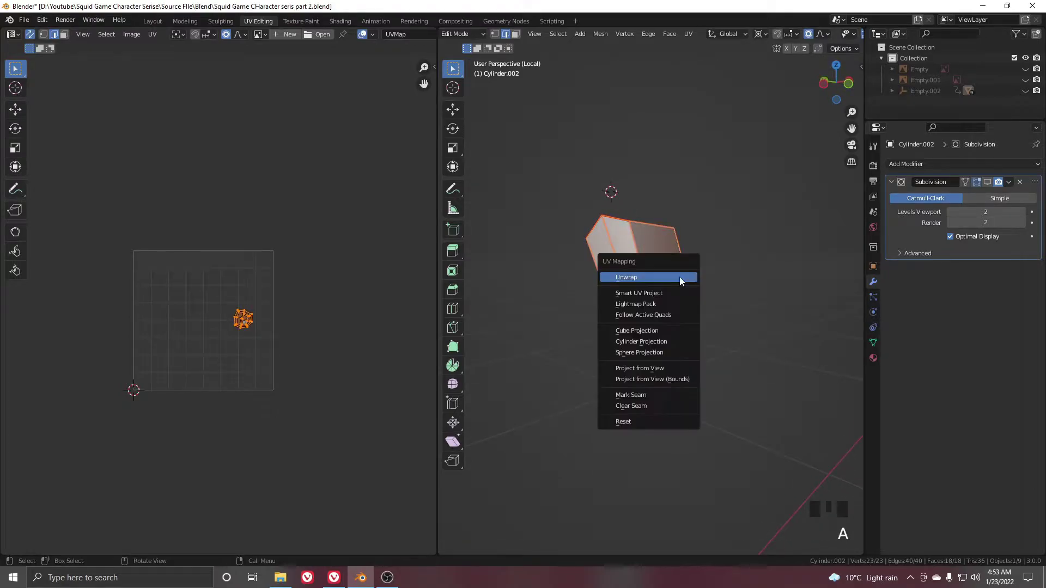
{"action": "left_click", "coordinate": [679, 276]}
{"action": "scroll", "coordinate": [252, 376], "scroll_direction": "up", "scroll_amount": 5}
{"action": "scroll", "coordinate": [328, 382], "scroll_direction": "down", "scroll_amount": 4}
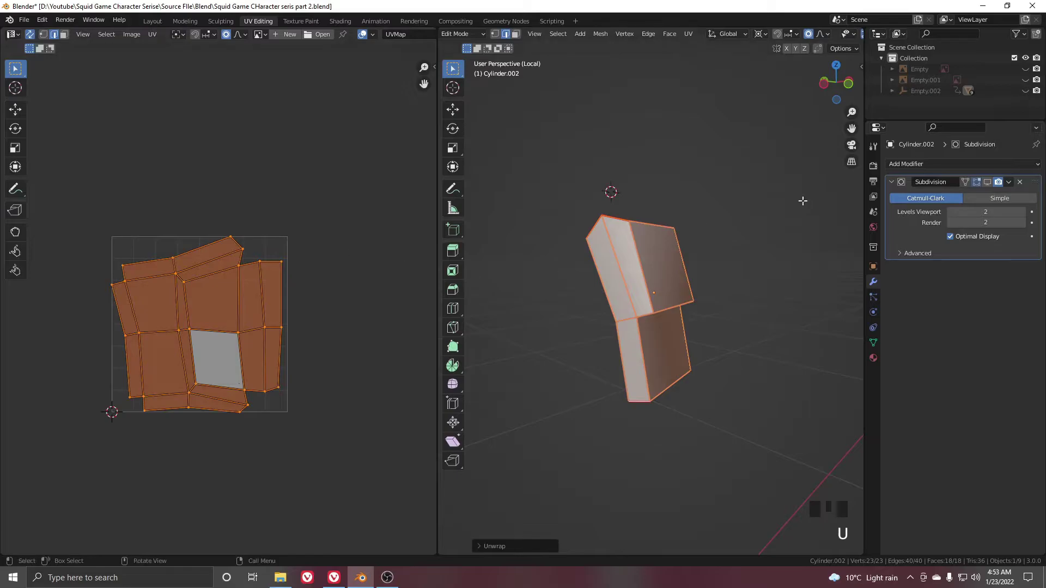
{"action": "key", "text": "Tab"}
{"action": "key", "text": "slash"}
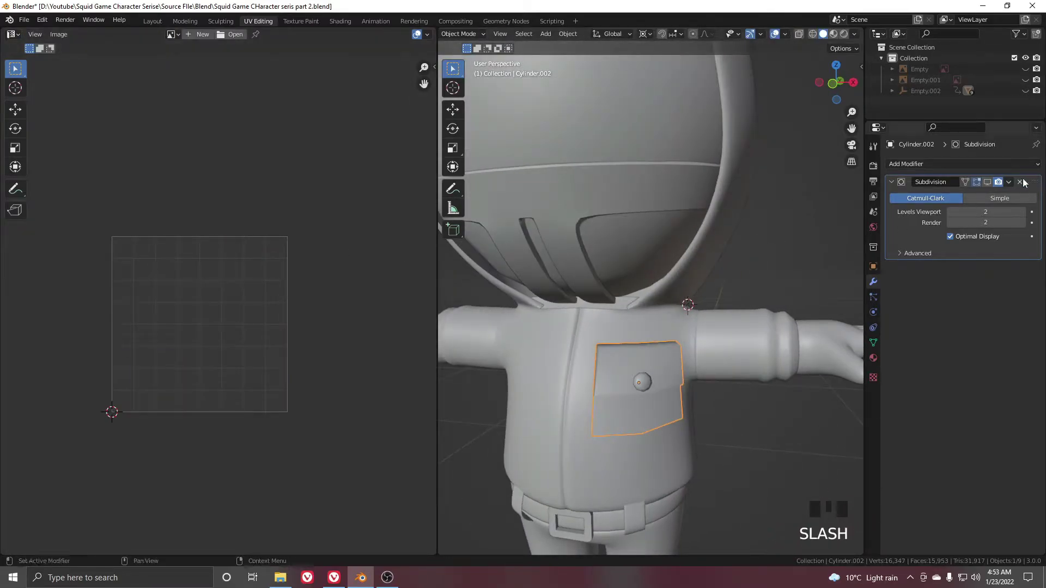
Re-enable the pocket's Subdivision modifier in the viewport and centre the view on the chest
{"action": "left_click", "coordinate": [987, 182]}
{"action": "middle_click_drag", "start_coordinate": [859, 304], "coordinate": [871, 254], "text": "shift"}
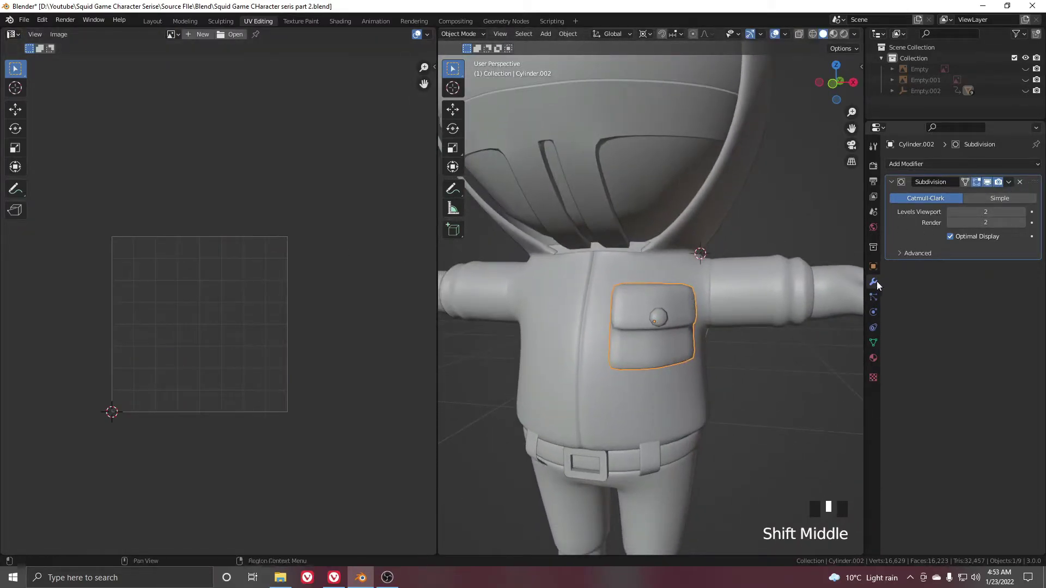
{"action": "scroll", "coordinate": [730, 370], "scroll_direction": "down", "scroll_amount": 3}
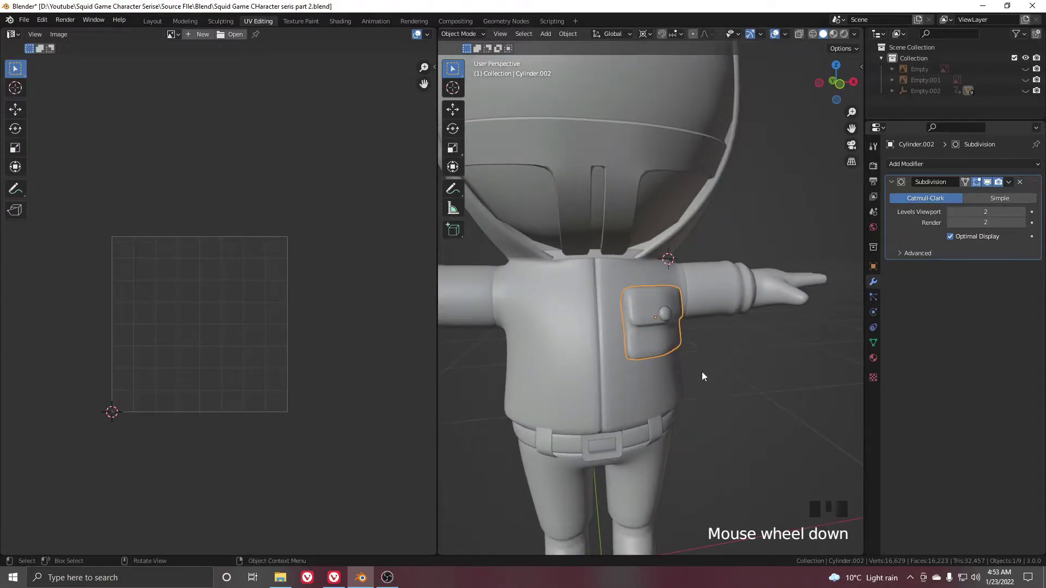
{"action": "middle_click_drag", "start_coordinate": [701, 375], "coordinate": [623, 256], "text": "shift"}
Unwrap the collar piece, Cylinder.003, into one tall UV island
{"action": "left_click", "coordinate": [673, 255]}
{"action": "key", "text": "Tab"}
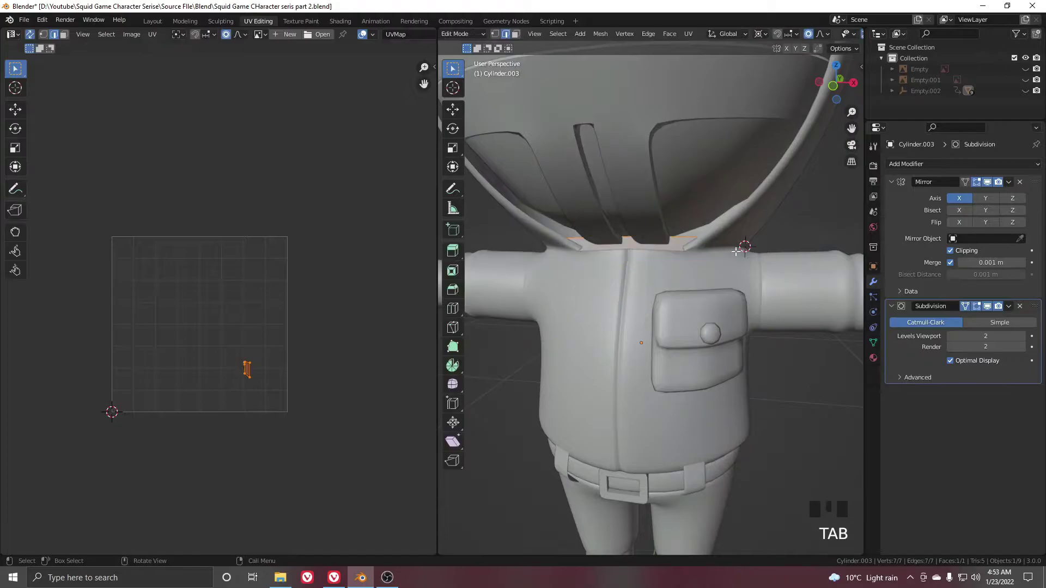
{"action": "key", "text": "u"}
{"action": "left_click", "coordinate": [694, 237]}
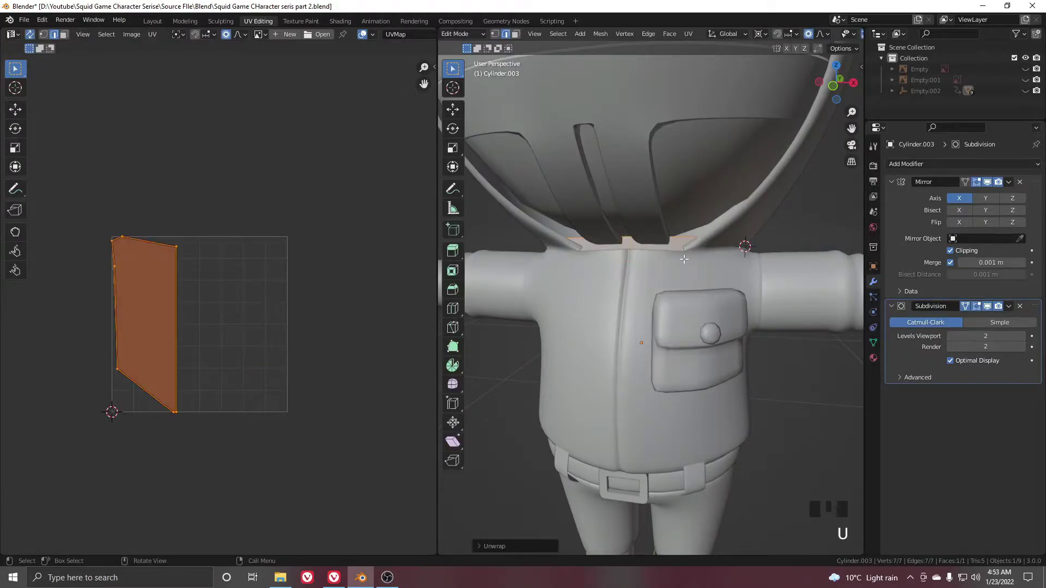
{"action": "key", "text": "Tab"}
Select the belt buckle and frame it in view
{"action": "middle_click_drag", "start_coordinate": [669, 442], "coordinate": [640, 384], "text": "shift"}
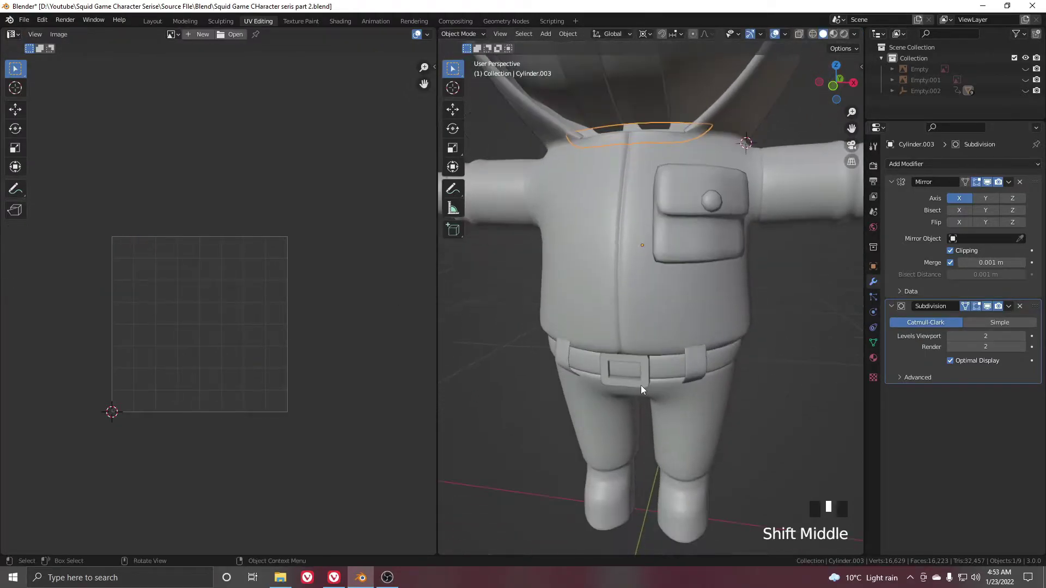
{"action": "left_click", "coordinate": [642, 385]}
{"action": "key", "text": "KP_Decimal"}
Isolate the belt buckle in Edit Mode and deselect all its geometry
{"action": "scroll", "coordinate": [633, 313], "scroll_direction": "down", "scroll_amount": 7}
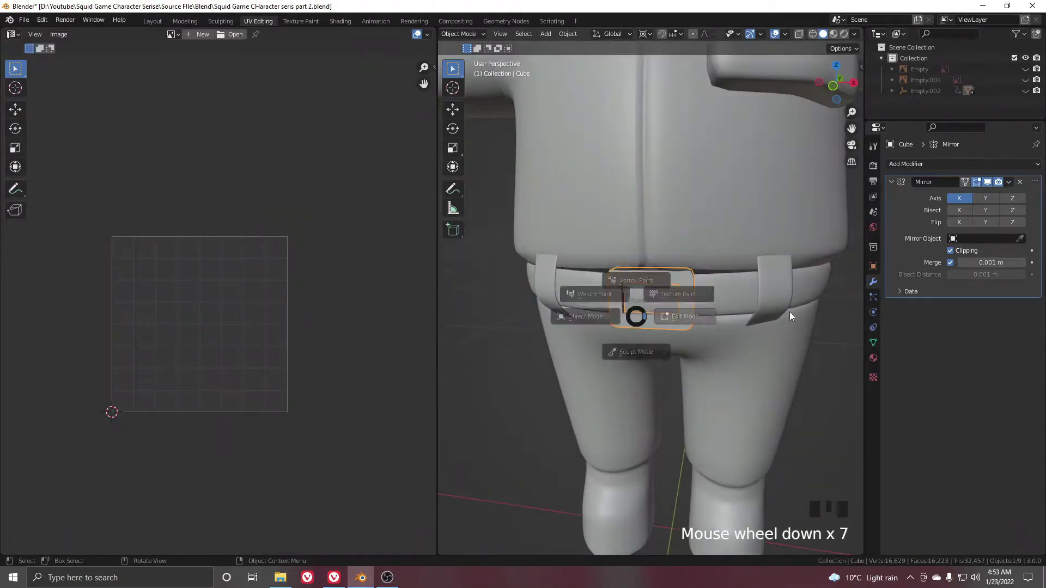
{"action": "key", "text": "Tab"}
{"action": "key", "text": "Tab"}
{"action": "key", "text": "KP_Divide"}
{"action": "scroll", "coordinate": [658, 343], "scroll_direction": "down", "scroll_amount": 2}
{"action": "key", "text": "Tab"}
{"action": "middle_click_drag", "start_coordinate": [658, 343], "coordinate": [710, 355]}
{"action": "scroll", "coordinate": [710, 355], "scroll_direction": "up", "scroll_amount": 2}
{"action": "middle_click_drag", "start_coordinate": [540, 343], "coordinate": [643, 352]}
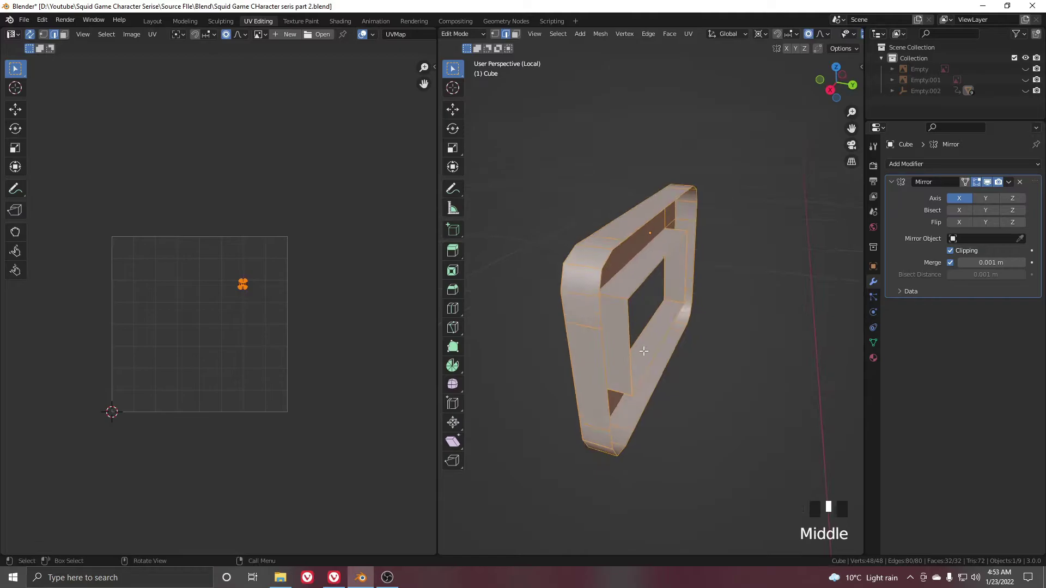
{"action": "left_click", "coordinate": [667, 218]}
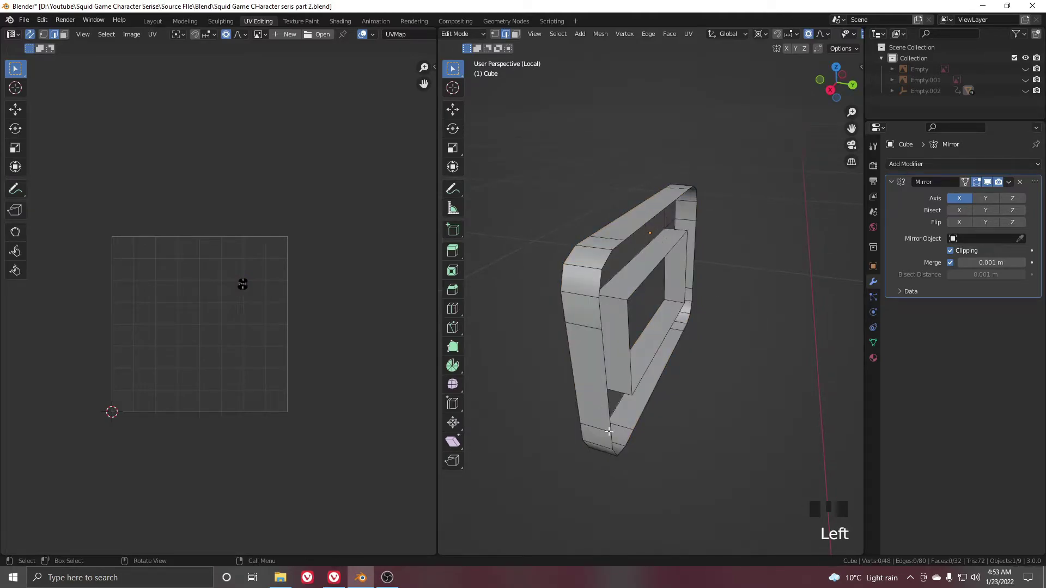
Mark seams along the selected edge loops on the buckle's side
{"action": "middle_click_drag", "start_coordinate": [628, 408], "coordinate": [759, 256]}
{"action": "scroll", "coordinate": [669, 299], "scroll_direction": "up", "scroll_amount": 3}
{"action": "middle_click_drag", "start_coordinate": [668, 299], "coordinate": [758, 320]}
{"action": "scroll", "coordinate": [670, 311], "scroll_direction": "down", "scroll_amount": 1}
{"action": "scroll", "coordinate": [511, 177], "scroll_direction": "up", "scroll_amount": 3}
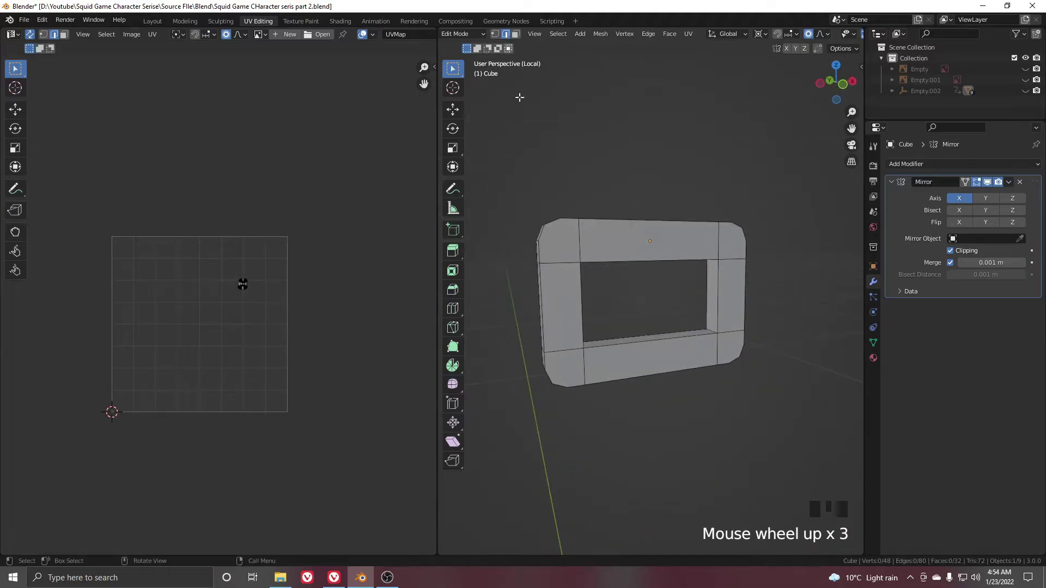
{"action": "scroll", "coordinate": [574, 256], "scroll_direction": "up", "scroll_amount": 1}
{"action": "left_click", "coordinate": [567, 256], "text": "alt+shift"}
{"action": "scroll", "coordinate": [560, 256], "scroll_direction": "up", "scroll_amount": 1}
{"action": "middle_click_drag", "start_coordinate": [560, 257], "coordinate": [817, 283]}
{"action": "left_click", "coordinate": [560, 252], "text": "shift"}
{"action": "key", "text": "ctrl+e"}
{"action": "left_click", "coordinate": [551, 258]}
Unwrap the whole buckle into UV islands and show the full character again
{"action": "key", "text": "a"}
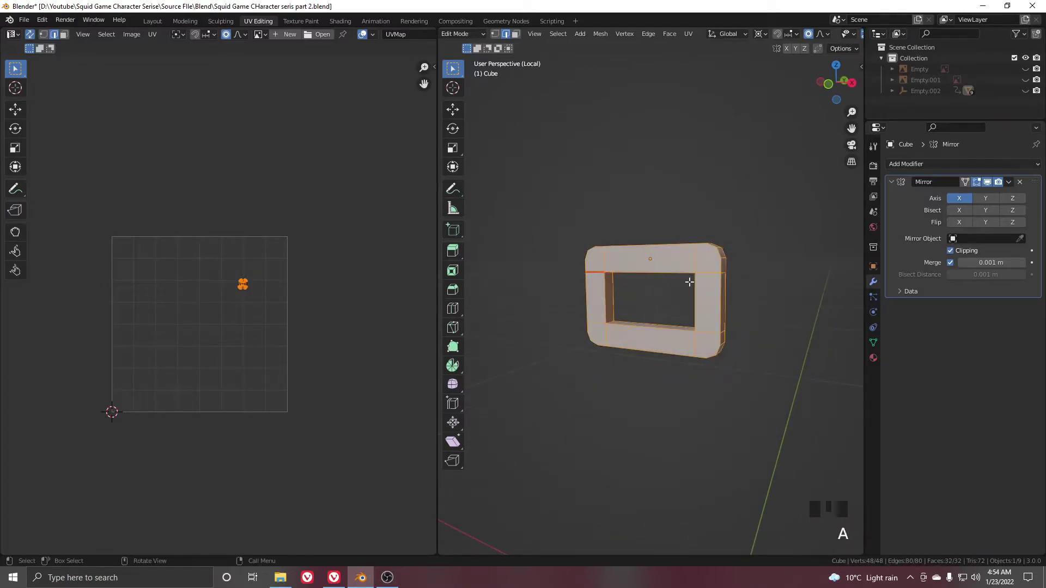
{"action": "key", "text": "u"}
{"action": "left_click", "coordinate": [688, 282]}
{"action": "key", "text": "Tab"}
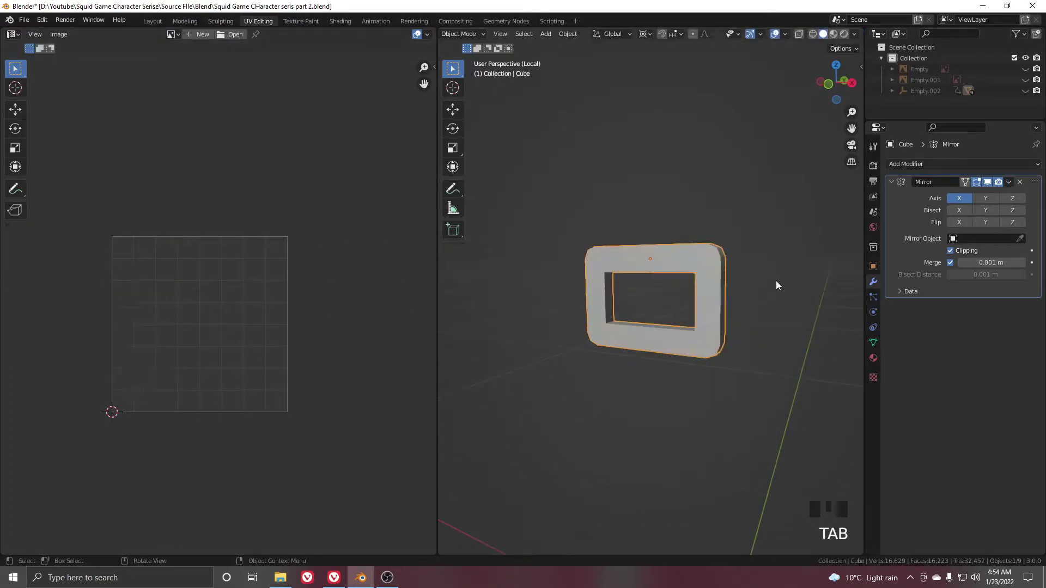
{"action": "key", "text": "slash"}
{"action": "scroll", "coordinate": [632, 289], "scroll_direction": "down", "scroll_amount": 5}
{"action": "scroll", "coordinate": [702, 278], "scroll_direction": "up", "scroll_amount": 3, "text": "shift"}
Isolate the hand mesh in Edit Mode and frame it in view
{"action": "middle_click_drag", "start_coordinate": [712, 280], "coordinate": [707, 287], "text": "shift"}
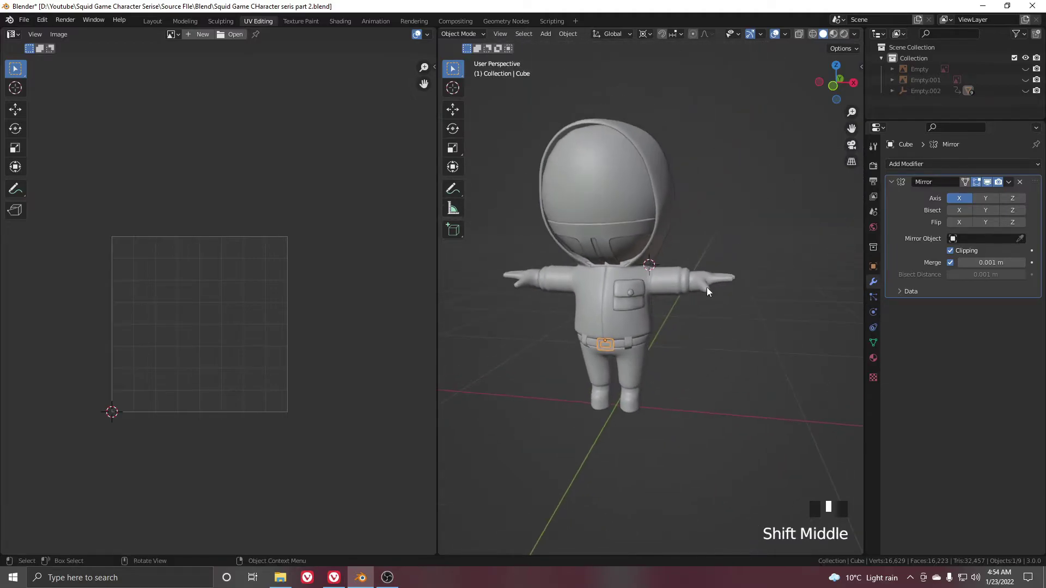
{"action": "left_click", "coordinate": [709, 294]}
{"action": "key", "text": "slash"}
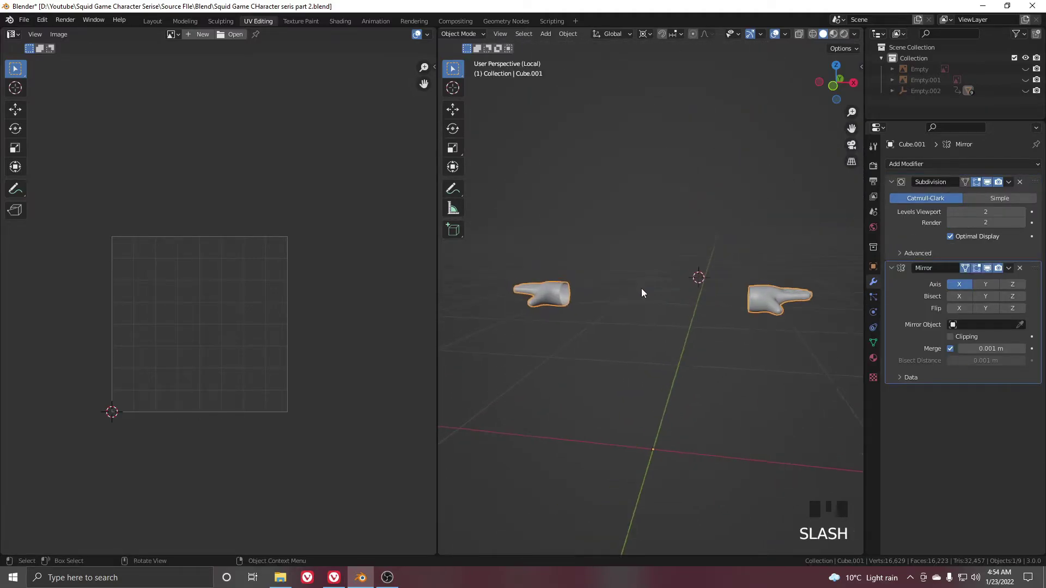
{"action": "key", "text": "Tab"}
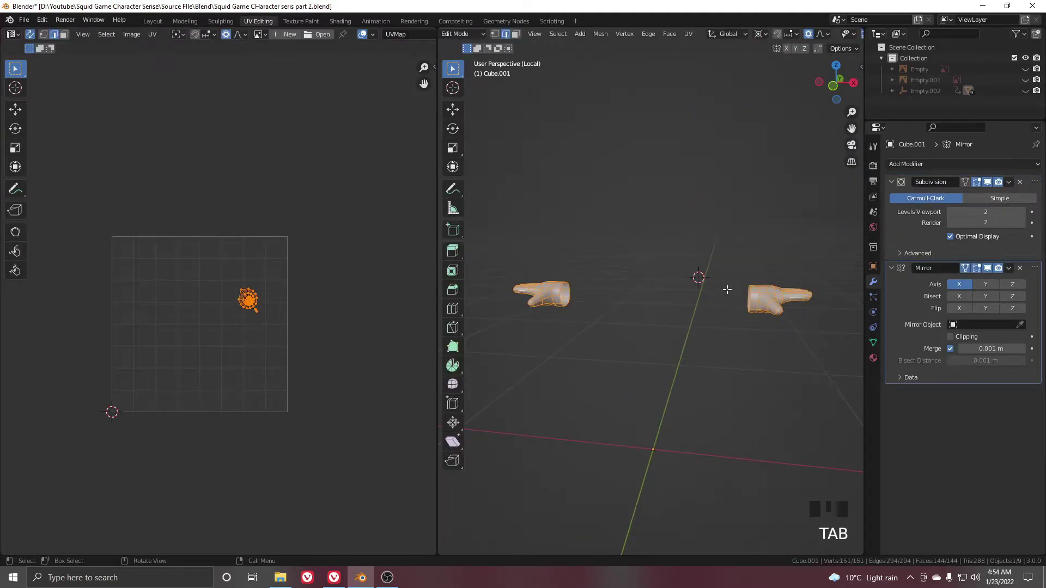
{"action": "key", "text": "KP_Decimal"}
{"action": "scroll", "coordinate": [505, 250], "scroll_direction": "down", "scroll_amount": 5}
{"action": "scroll", "coordinate": [505, 250], "scroll_direction": "up", "scroll_amount": 4}
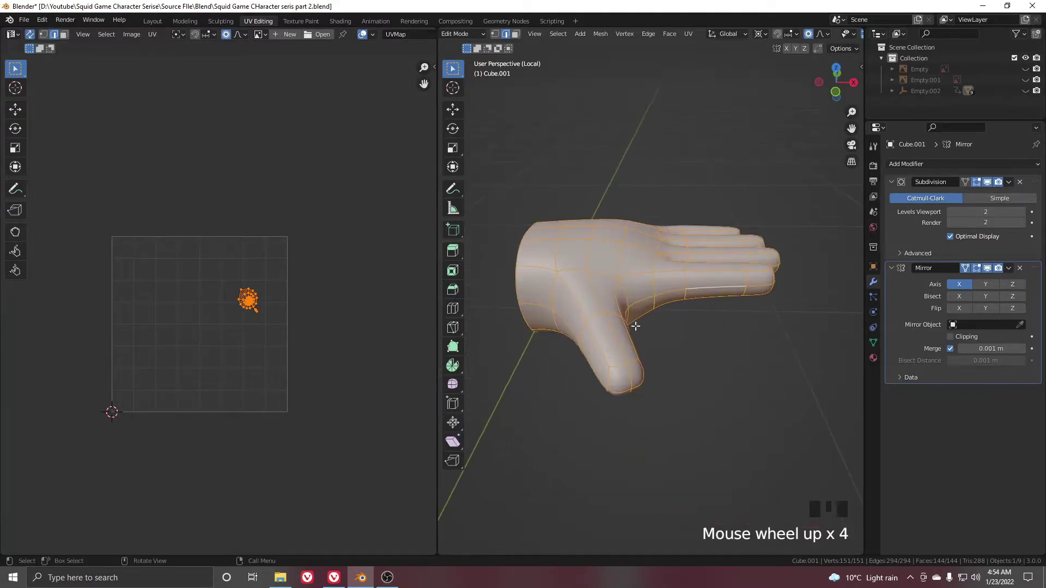
{"action": "middle_click_drag", "start_coordinate": [675, 289], "coordinate": [689, 295]}
Mark a seam along the edge loop running the length of the hand
{"action": "left_click", "coordinate": [650, 293]}
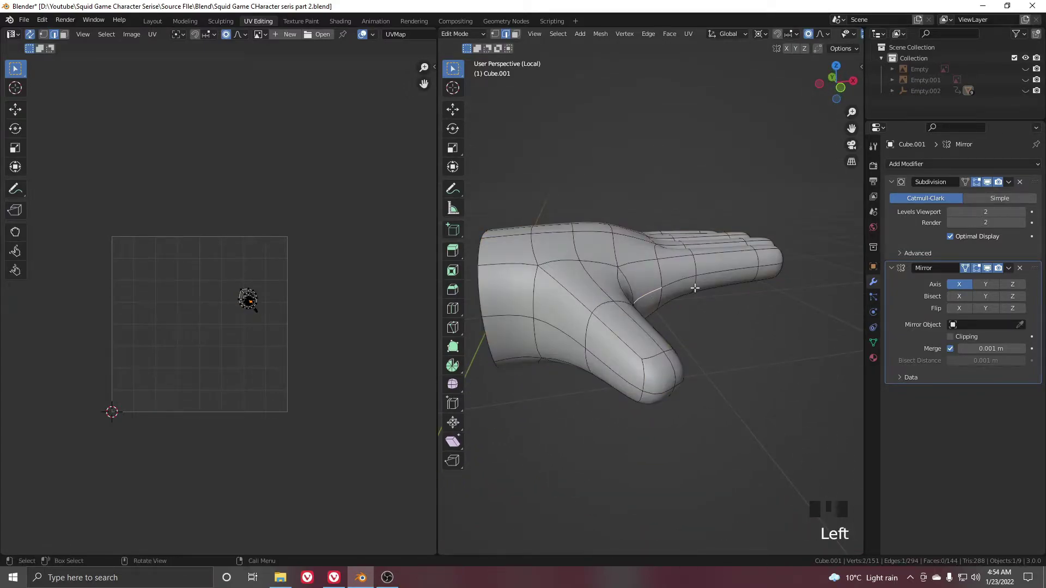
{"action": "left_click", "coordinate": [677, 282], "text": "alt"}
{"action": "scroll", "coordinate": [750, 285], "scroll_direction": "down", "scroll_amount": 3}
{"action": "middle_click_drag", "start_coordinate": [749, 285], "coordinate": [527, 268]}
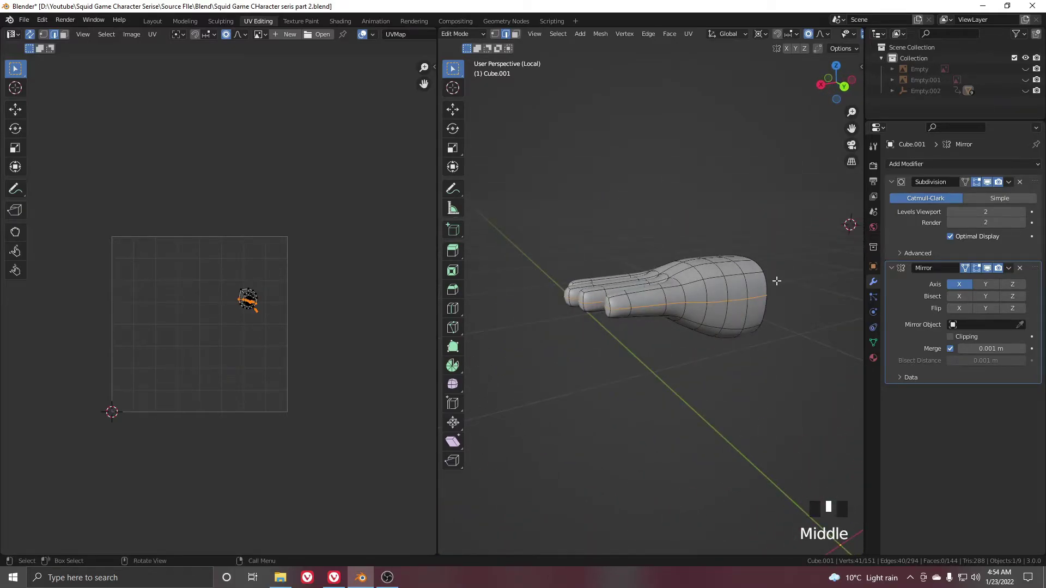
{"action": "middle_click_drag", "start_coordinate": [776, 281], "coordinate": [768, 250]}
{"action": "scroll", "coordinate": [677, 304], "scroll_direction": "up", "scroll_amount": 4}
{"action": "middle_click_drag", "start_coordinate": [677, 303], "coordinate": [720, 276]}
{"action": "key", "text": "ctrl+e"}
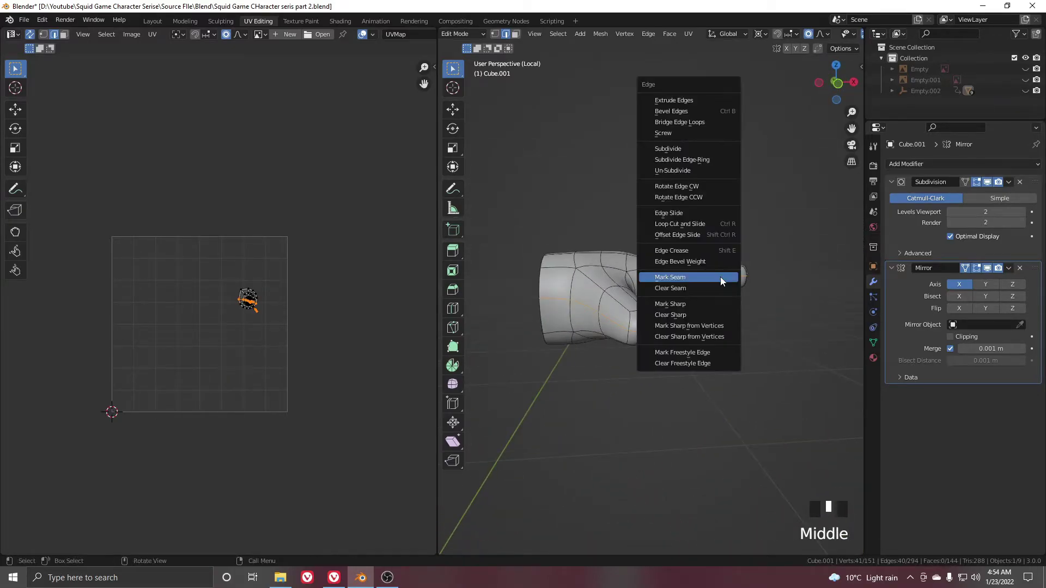
{"action": "left_click", "coordinate": [720, 276]}
Unwrap the whole hand into UV islands and exit local view
{"action": "key", "text": "a"}
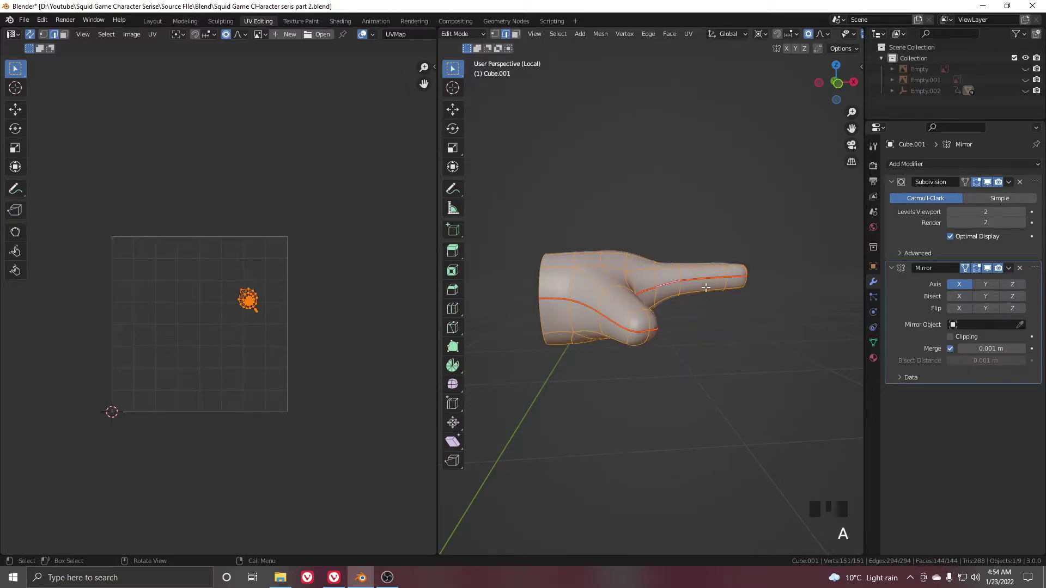
{"action": "key", "text": "u"}
{"action": "left_click", "coordinate": [705, 287]}
{"action": "key", "text": "Tab"}
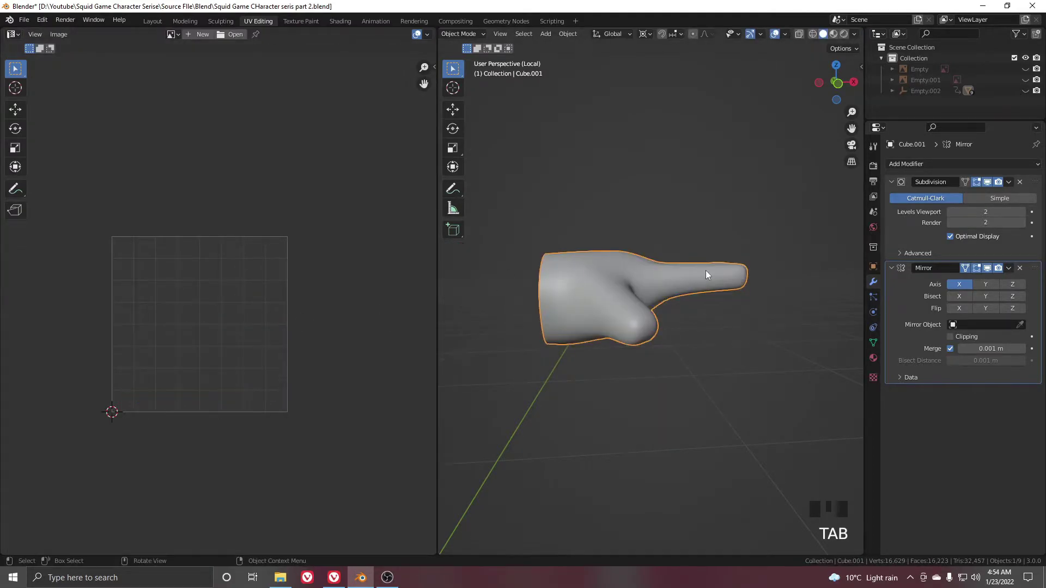
{"action": "key", "text": "KP_Divide"}
Select the belt strap, Cylinder.001, leaving the body and belt unmoved
{"action": "left_click", "coordinate": [636, 324]}
{"action": "left_click", "coordinate": [596, 339]}
{"action": "key", "text": "g"}
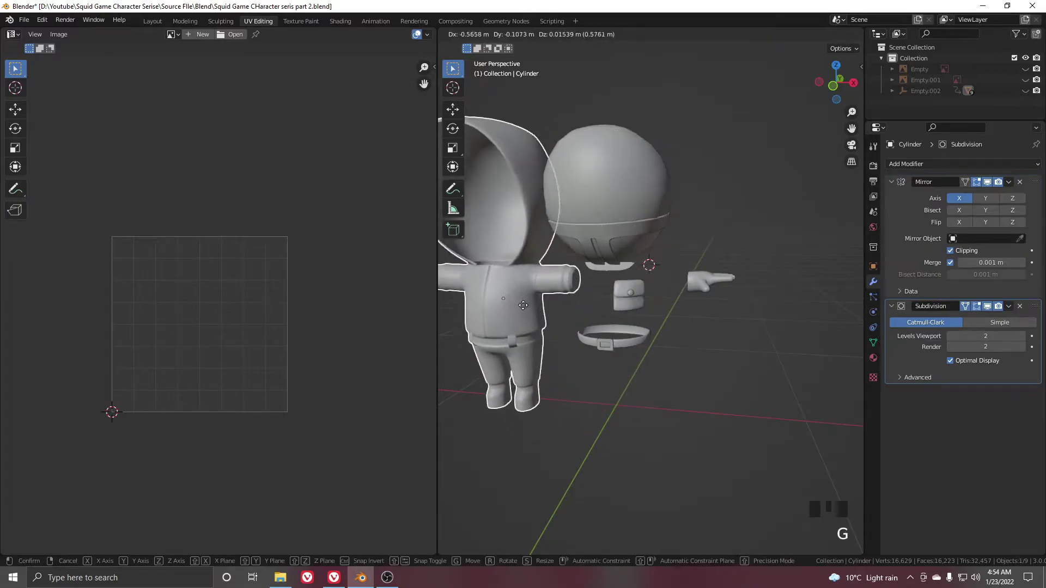
{"action": "right_click", "coordinate": [619, 339]}
{"action": "left_click", "coordinate": [625, 347]}
{"action": "scroll", "coordinate": [626, 346], "scroll_direction": "up", "scroll_amount": 3}
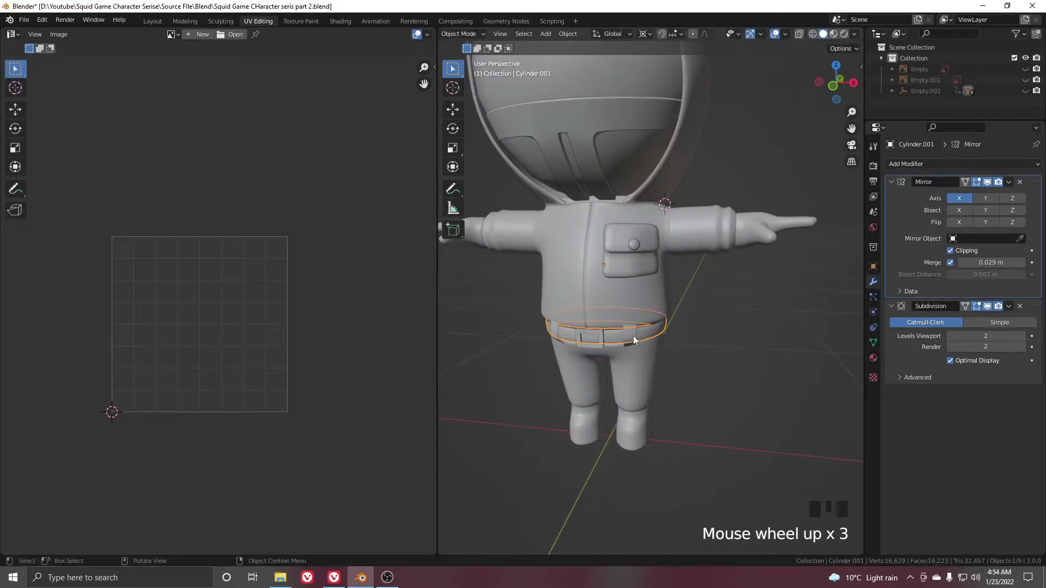
{"action": "mouse_move", "coordinate": [633, 336]}
{"action": "middle_mouse_down"}
{"action": "mouse_move", "coordinate": [649, 315]}
{"action": "mouse_move", "coordinate": [636, 343]}
{"action": "middle_mouse_up"}
{"action": "key", "text": "g"}
{"action": "right_click", "coordinate": [645, 337]}
Isolate the belt in Edit Mode and unwrap it into its own UV island
{"action": "key", "text": "KP_Divide"}
{"action": "key", "text": "Tab"}
{"action": "scroll", "coordinate": [636, 344], "scroll_direction": "up", "scroll_amount": 3}
{"action": "middle_click_drag", "start_coordinate": [677, 374], "coordinate": [586, 345]}
{"action": "scroll", "coordinate": [553, 352], "scroll_direction": "down", "scroll_amount": 2, "text": "shift"}
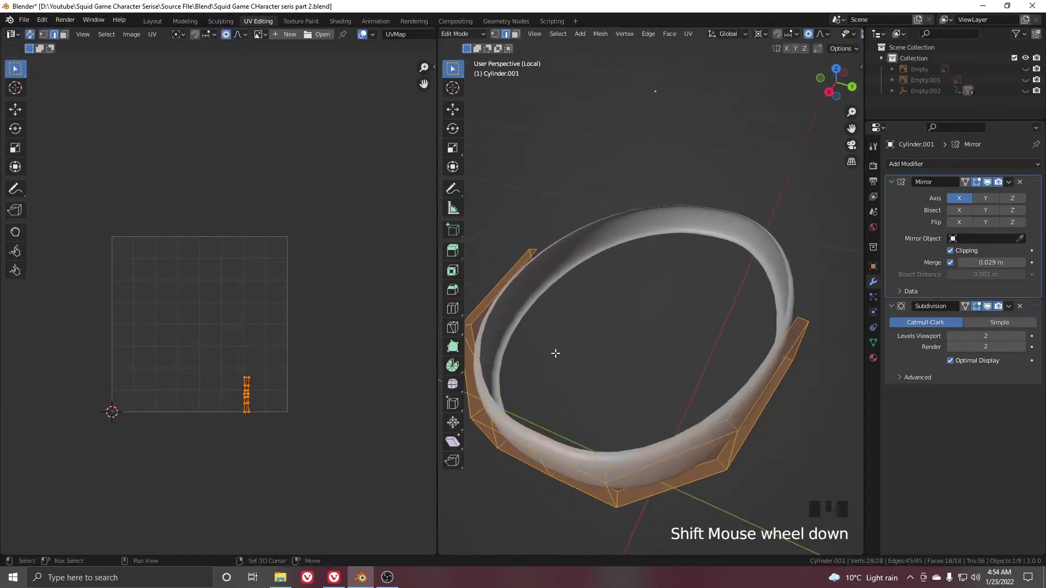
{"action": "scroll", "coordinate": [576, 276], "scroll_direction": "up", "scroll_amount": 4}
{"action": "scroll", "coordinate": [541, 370], "scroll_direction": "down", "scroll_amount": 5}
{"action": "middle_click_drag", "start_coordinate": [540, 369], "coordinate": [806, 282]}
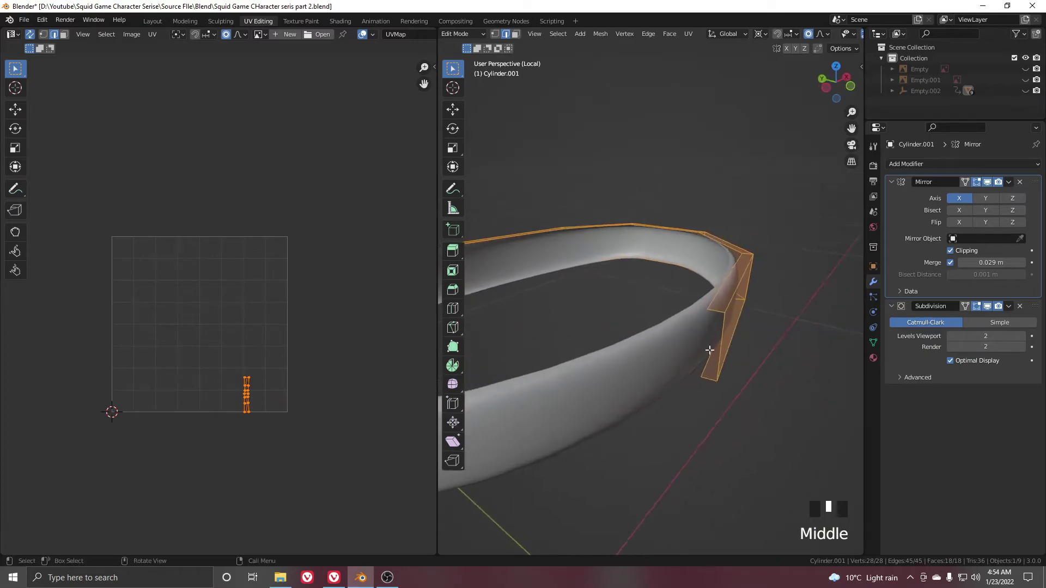
{"action": "scroll", "coordinate": [728, 282], "scroll_direction": "down", "scroll_amount": 1}
{"action": "middle_click_drag", "start_coordinate": [728, 282], "coordinate": [689, 281]}
{"action": "key", "text": "u"}
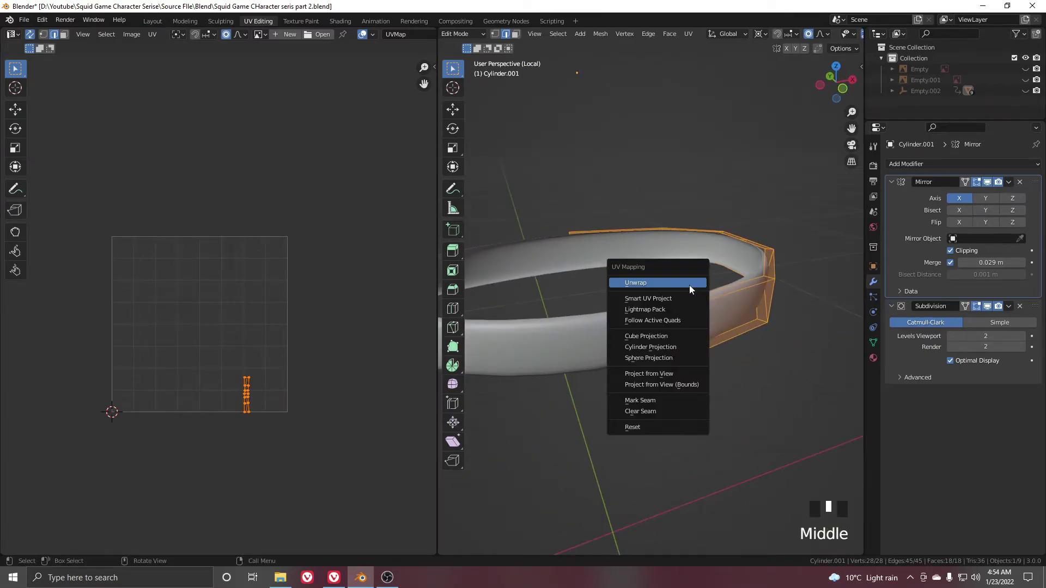
{"action": "left_click", "coordinate": [689, 284]}
Return to Object Mode, exit local view and select the body mesh
{"action": "key", "text": "Tab"}
{"action": "key", "text": "slash"}
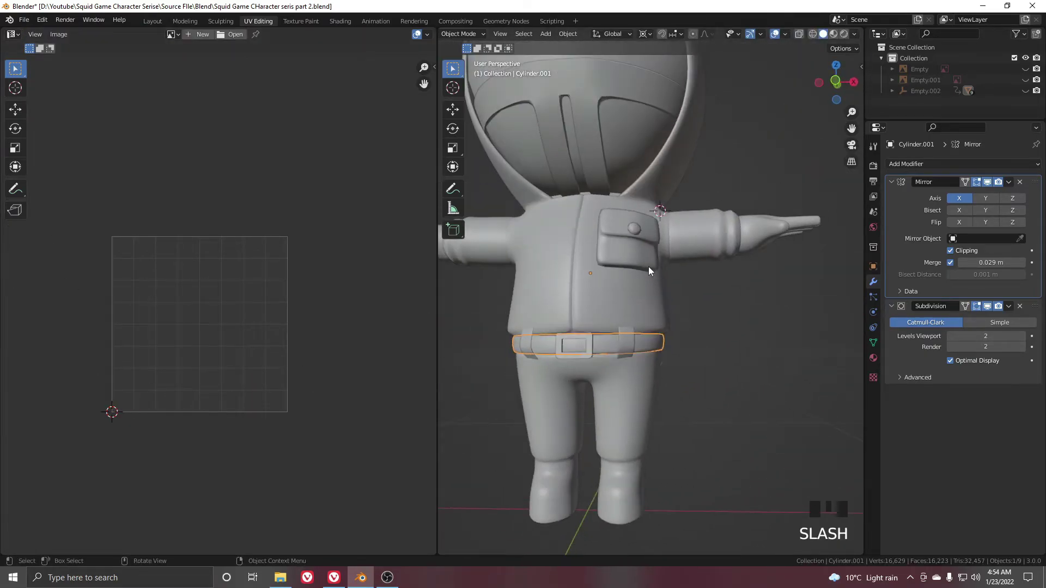
{"action": "left_click", "coordinate": [643, 301]}
{"action": "left_click", "coordinate": [642, 300]}
Isolate the body mesh, Cylinder, in local view and enter Edit Mode
{"action": "key", "text": "g"}
{"action": "middle_click_drag", "start_coordinate": [698, 325], "coordinate": [662, 326]}
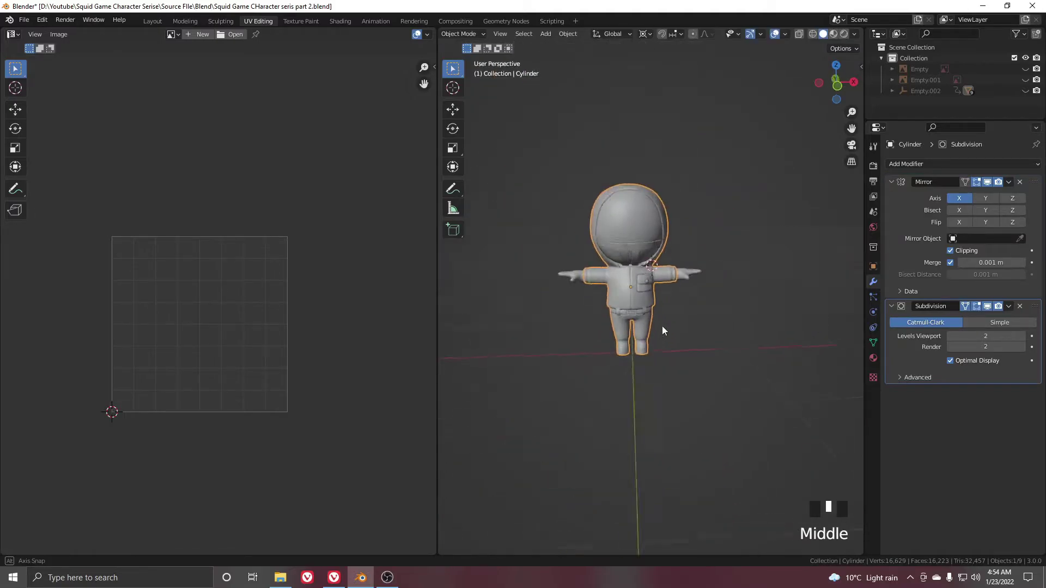
{"action": "key", "text": "g"}
{"action": "key", "text": "slash"}
{"action": "key", "text": "Tab"}
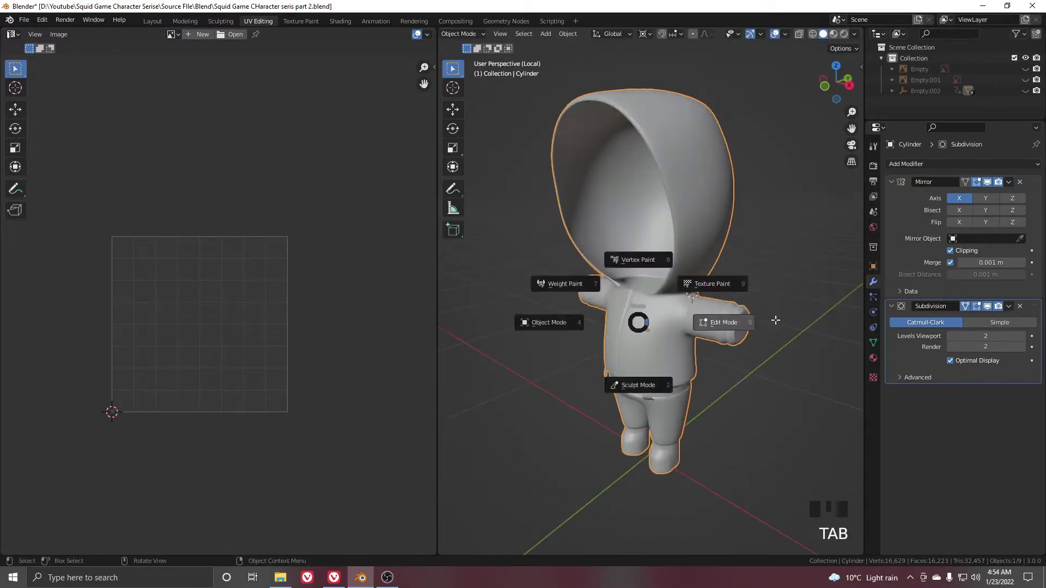
{"action": "scroll", "coordinate": [768, 320], "scroll_direction": "up", "scroll_amount": 3}
{"action": "middle_click_drag", "start_coordinate": [768, 320], "coordinate": [574, 162], "text": "shift"}
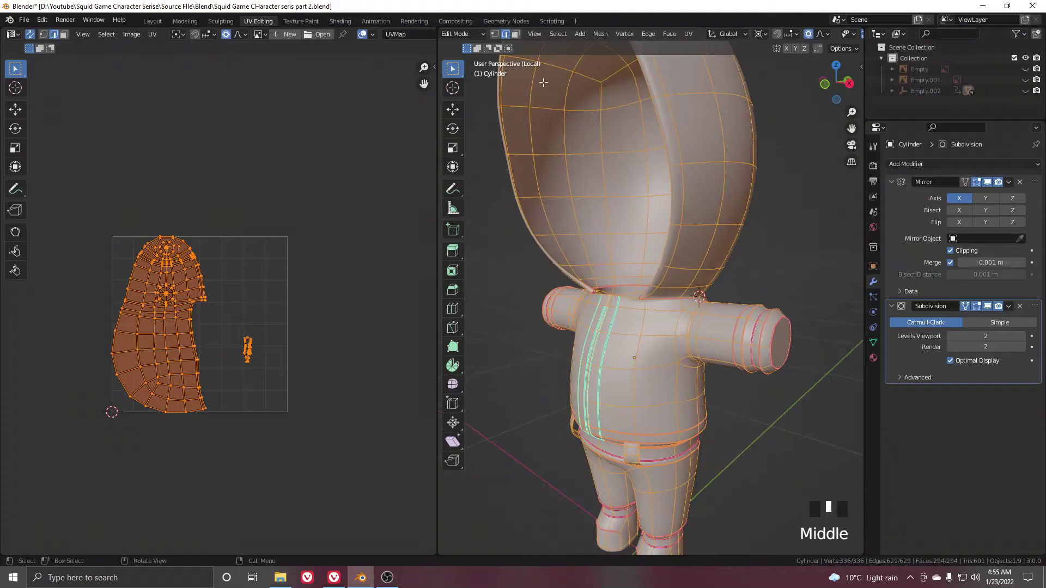
{"action": "left_click", "coordinate": [574, 162]}
{"action": "left_click", "coordinate": [574, 162]}
Select an edge near the neck and bring up its Edge menu
{"action": "left_click", "coordinate": [662, 281]}
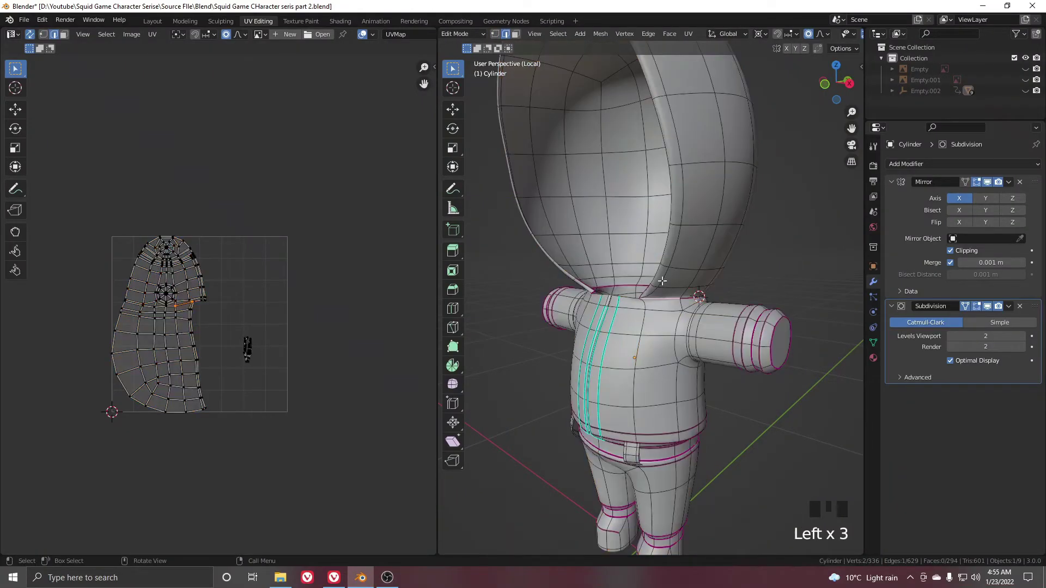
{"action": "scroll", "coordinate": [757, 296], "scroll_direction": "down", "scroll_amount": 4}
{"action": "scroll", "coordinate": [757, 295], "scroll_direction": "up", "scroll_amount": 4}
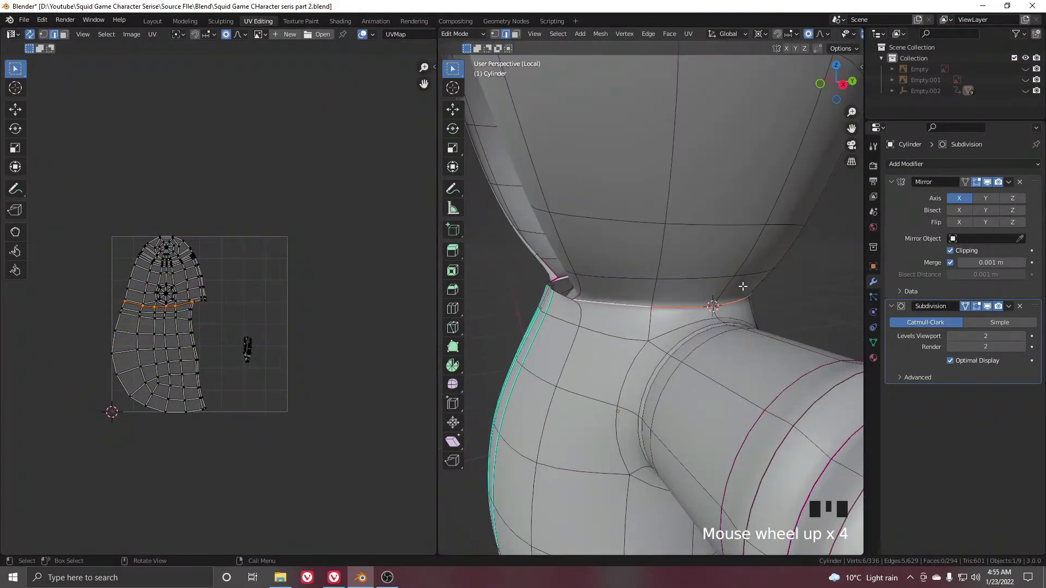
{"action": "middle_click_drag", "start_coordinate": [576, 285], "coordinate": [681, 288]}
{"action": "key", "text": "ctrl+e"}
{"action": "scroll", "coordinate": [698, 279], "scroll_direction": "down", "scroll_amount": 3}
{"action": "scroll", "coordinate": [721, 329], "scroll_direction": "down", "scroll_amount": 2}
{"action": "scroll", "coordinate": [722, 329], "scroll_direction": "up", "scroll_amount": 5}
Select an edge path along the arm plus the sleeve-end loop and another loop
{"action": "middle_click_drag", "start_coordinate": [721, 329], "coordinate": [577, 264]}
{"action": "scroll", "coordinate": [577, 263], "scroll_direction": "up", "scroll_amount": 2}
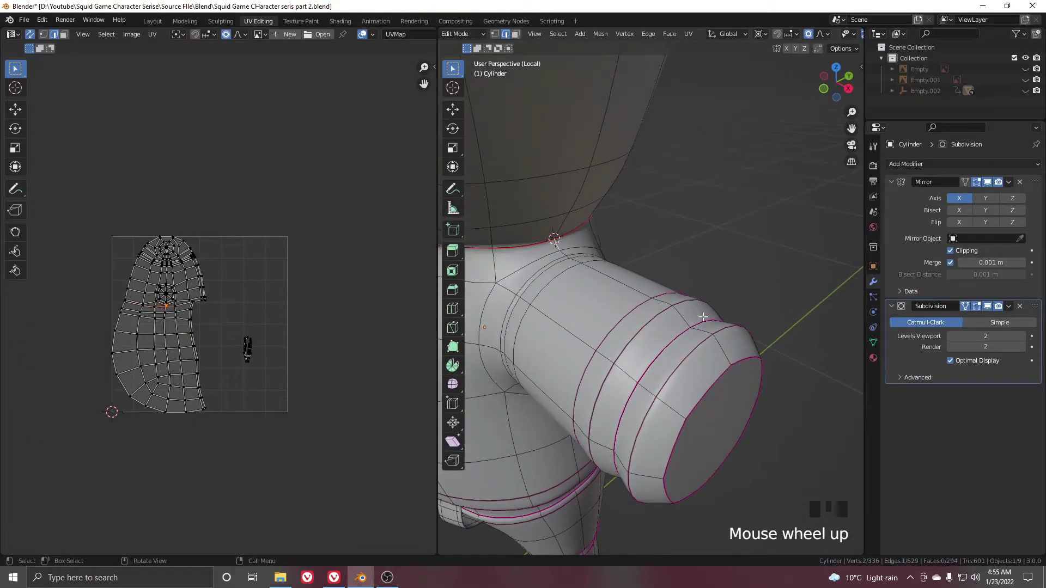
{"action": "left_click", "coordinate": [724, 353], "text": "ctrl+shift"}
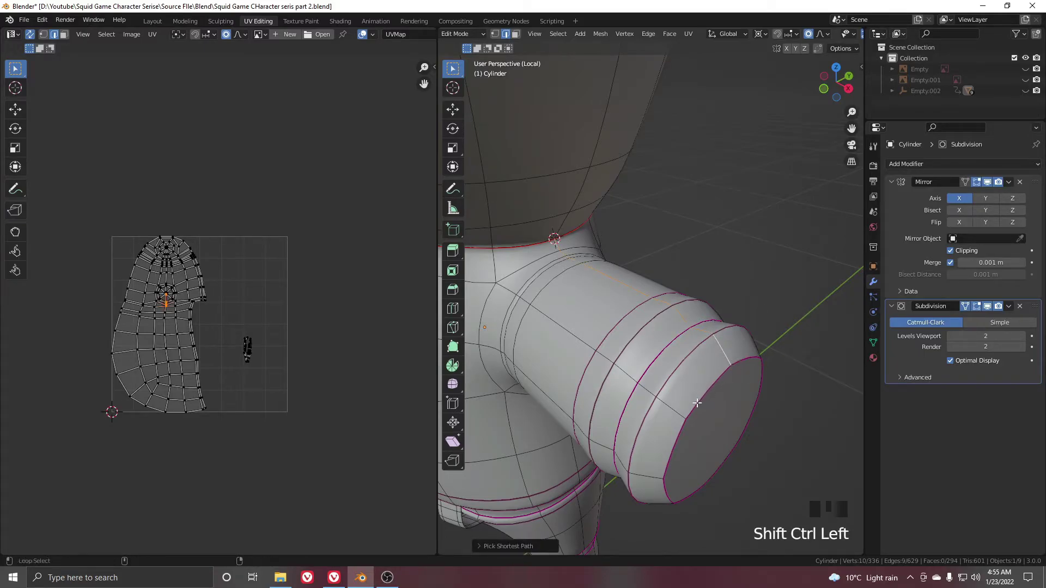
{"action": "left_click", "coordinate": [704, 398], "text": "alt+shift"}
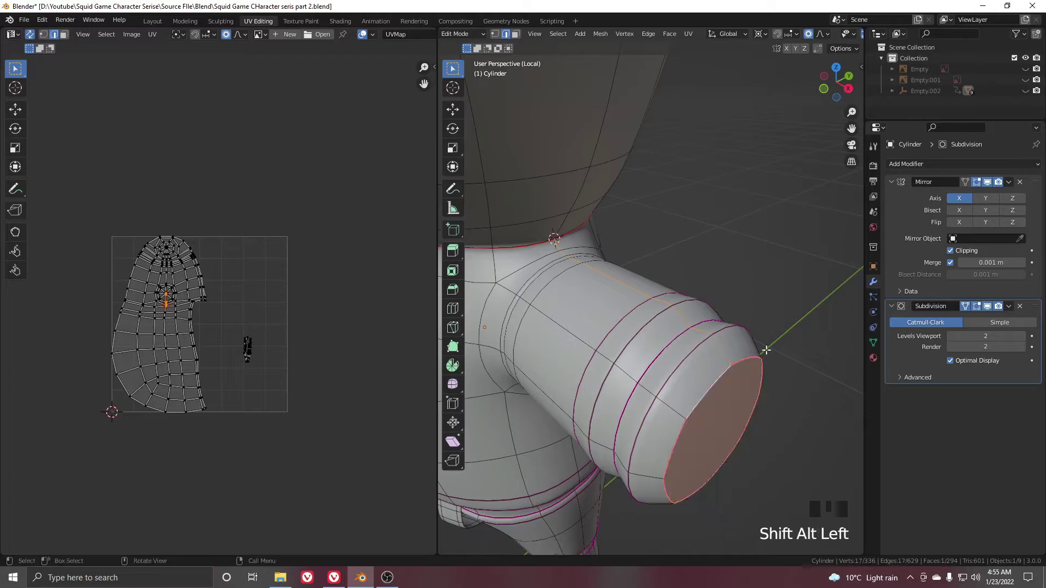
{"action": "middle_click_drag", "start_coordinate": [704, 397], "coordinate": [742, 301]}
{"action": "scroll", "coordinate": [674, 273], "scroll_direction": "up", "scroll_amount": 3}
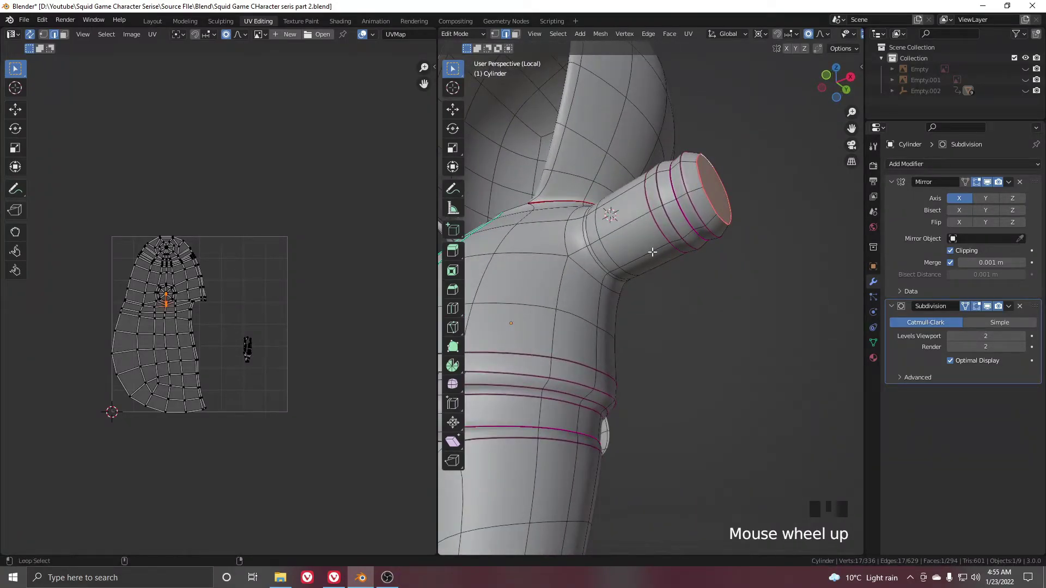
{"action": "left_click", "coordinate": [663, 294], "text": "alt+shift"}
{"action": "mouse_move", "coordinate": [663, 294]}
{"action": "middle_mouse_down", "text": "shift"}
{"action": "mouse_move", "coordinate": [684, 199]}
{"action": "mouse_move", "coordinate": [667, 315]}
{"action": "middle_mouse_up", "text": "shift"}
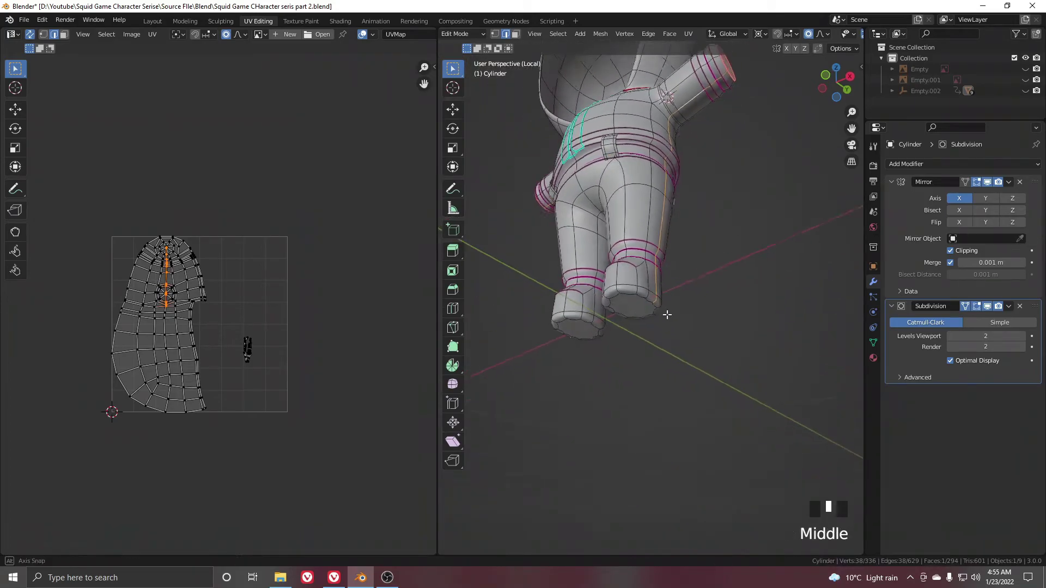
{"action": "scroll", "coordinate": [667, 315], "scroll_direction": "up", "scroll_amount": 4}
{"action": "left_click", "coordinate": [607, 224], "text": "ctrl"}
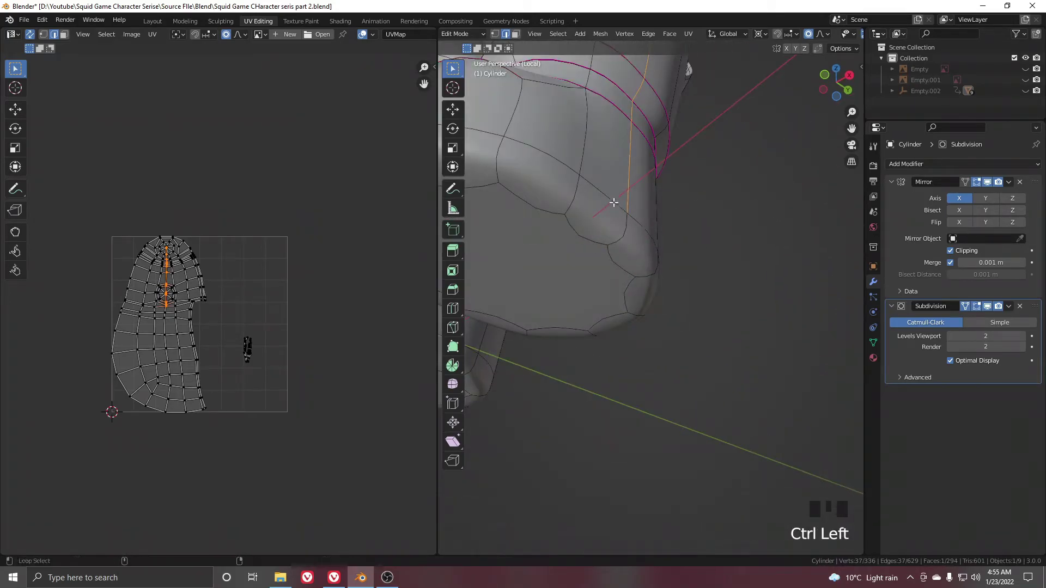
{"action": "middle_click_drag", "start_coordinate": [616, 204], "coordinate": [761, 302]}
{"action": "scroll", "coordinate": [752, 305], "scroll_direction": "up", "scroll_amount": 2}
Add a leg edge loop, trim a stray vertex, and mark all selected edges as seams
{"action": "left_click", "coordinate": [758, 310], "text": "alt+shift"}
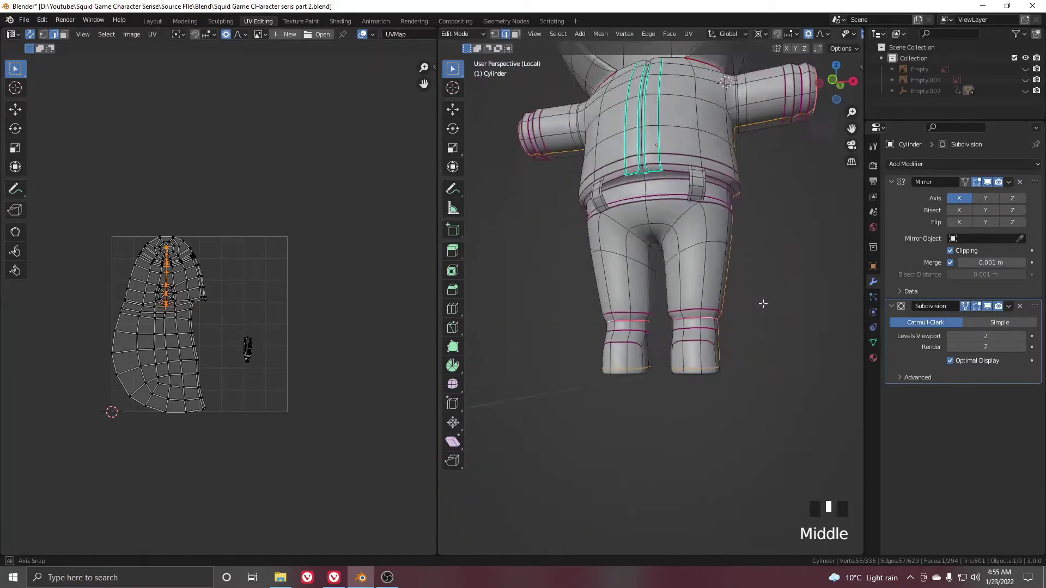
{"action": "scroll", "coordinate": [762, 214], "scroll_direction": "up", "scroll_amount": 4}
{"action": "middle_click_drag", "start_coordinate": [821, 173], "coordinate": [719, 315]}
{"action": "scroll", "coordinate": [773, 256], "scroll_direction": "up", "scroll_amount": 2}
{"action": "scroll", "coordinate": [719, 315], "scroll_direction": "up", "scroll_amount": 2}
{"action": "left_click", "coordinate": [688, 276], "text": "ctrl"}
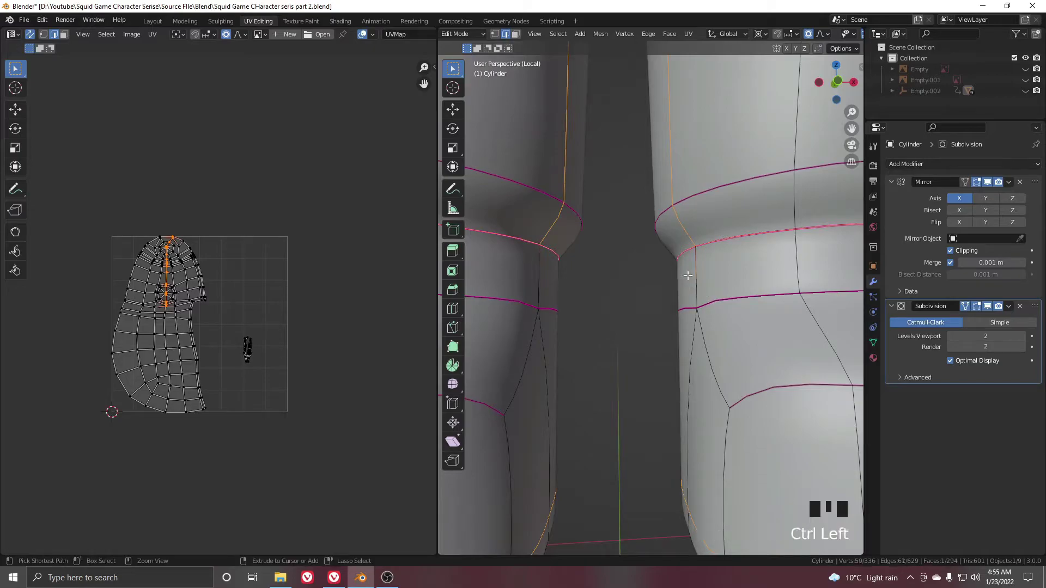
{"action": "scroll", "coordinate": [694, 248], "scroll_direction": "down", "scroll_amount": 6}
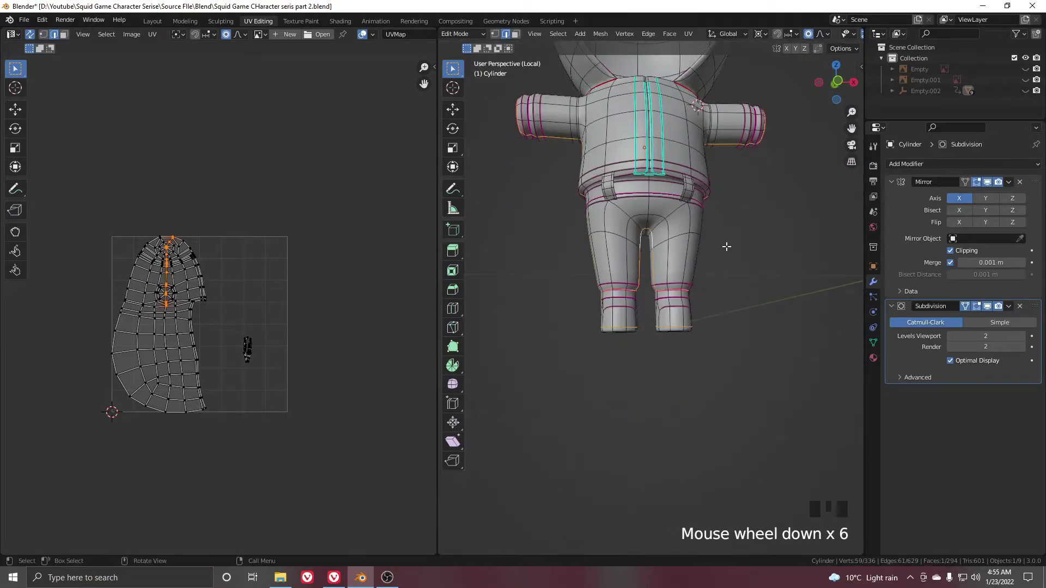
{"action": "middle_click_drag", "start_coordinate": [726, 245], "coordinate": [675, 269], "text": "shift"}
{"action": "key", "text": "ctrl+e"}
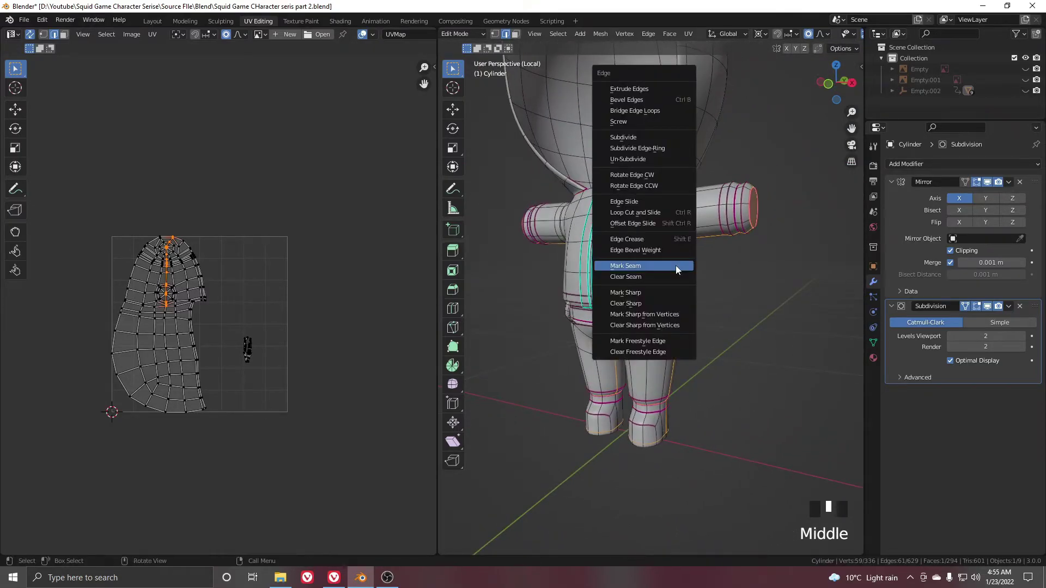
{"action": "left_click", "coordinate": [675, 266]}
Select one edge of a belt loop on the body
{"action": "middle_click_drag", "start_coordinate": [665, 342], "coordinate": [688, 342], "text": "shift"}
{"action": "scroll", "coordinate": [688, 342], "scroll_direction": "up", "scroll_amount": 4}
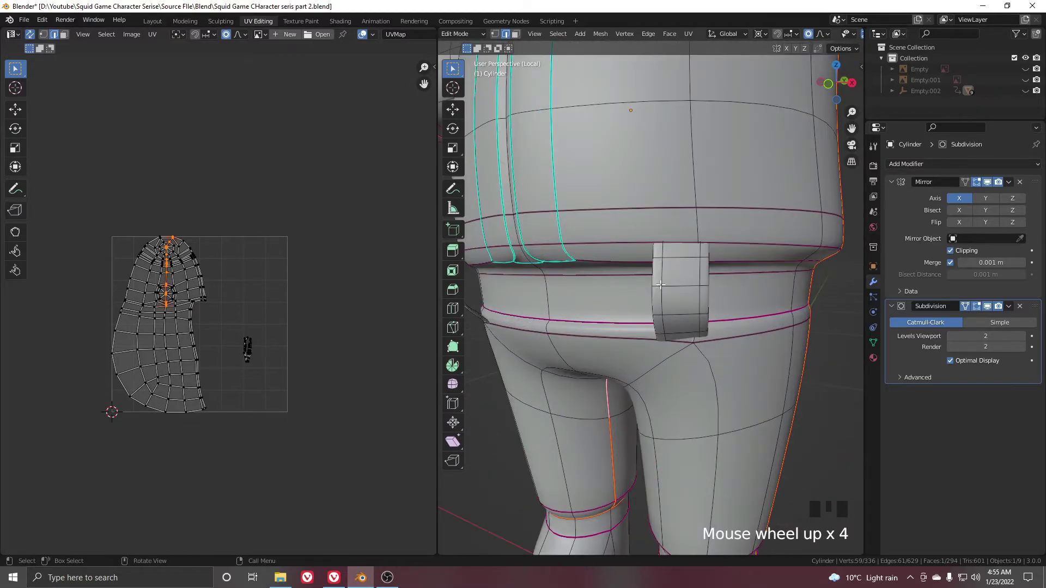
{"action": "left_click", "coordinate": [660, 285]}
Select the connected belt-loop piece, hide everything else and frame it
{"action": "key", "text": "ctrl+l"}
{"action": "scroll", "coordinate": [660, 285], "scroll_direction": "down", "scroll_amount": 3}
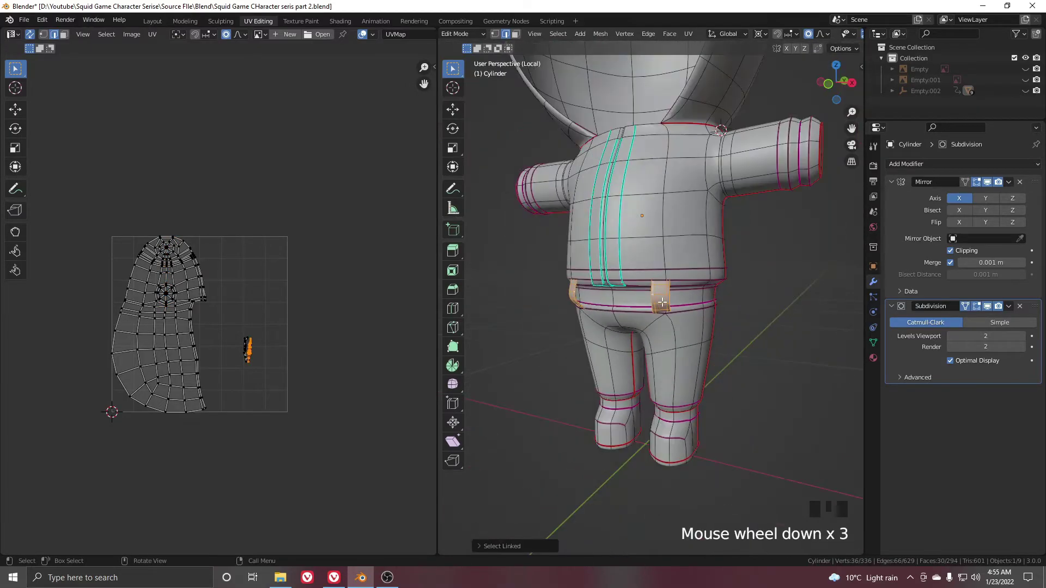
{"action": "middle_click_drag", "start_coordinate": [660, 285], "coordinate": [633, 303]}
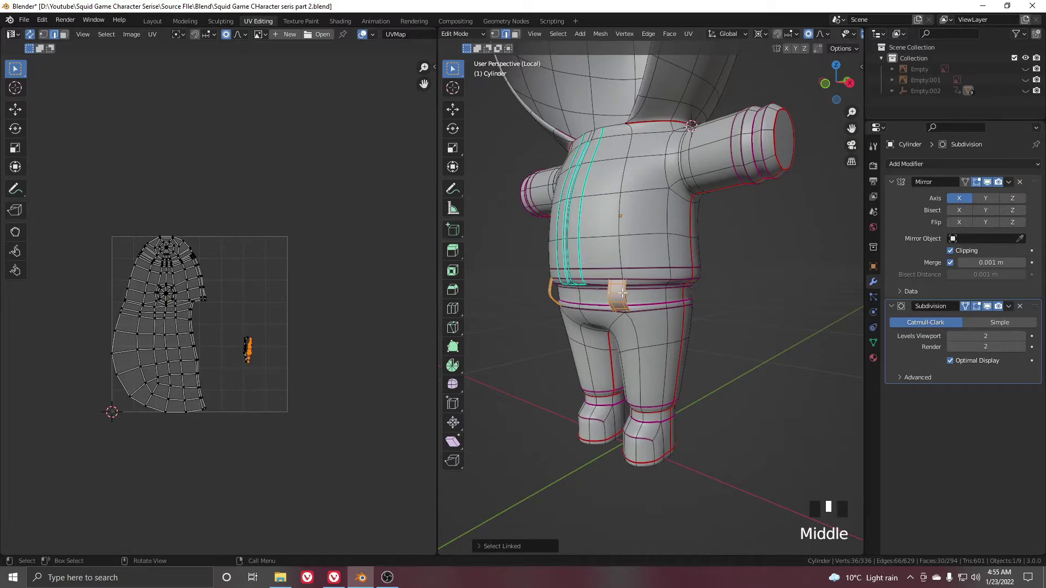
{"action": "scroll", "coordinate": [623, 293], "scroll_direction": "up", "scroll_amount": 3}
{"action": "middle_click_drag", "start_coordinate": [623, 293], "coordinate": [692, 294]}
{"action": "scroll", "coordinate": [678, 270], "scroll_direction": "down", "scroll_amount": 3}
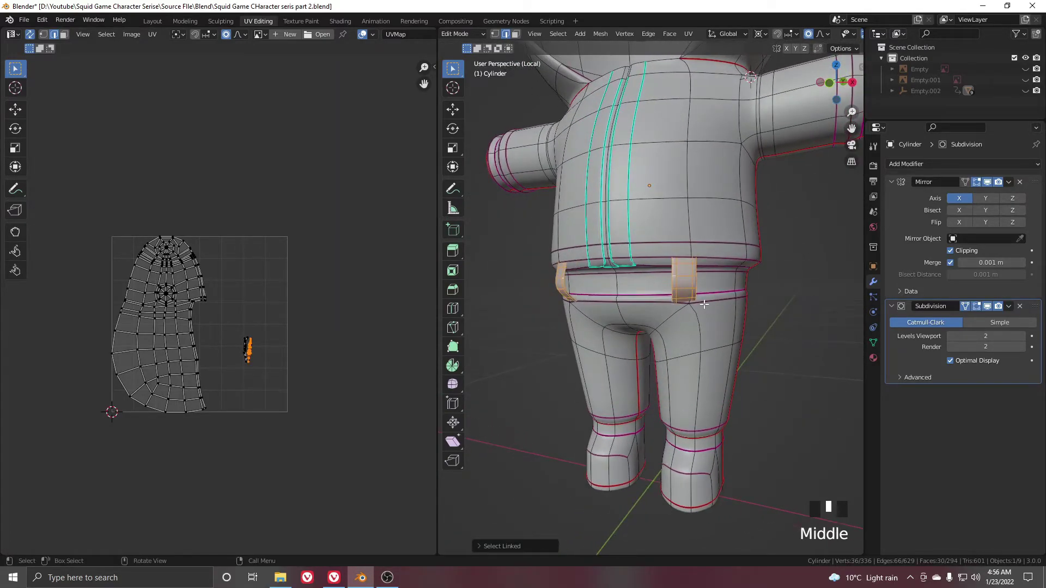
{"action": "key", "text": "shift+h"}
{"action": "key", "text": "KP_Decimal"}
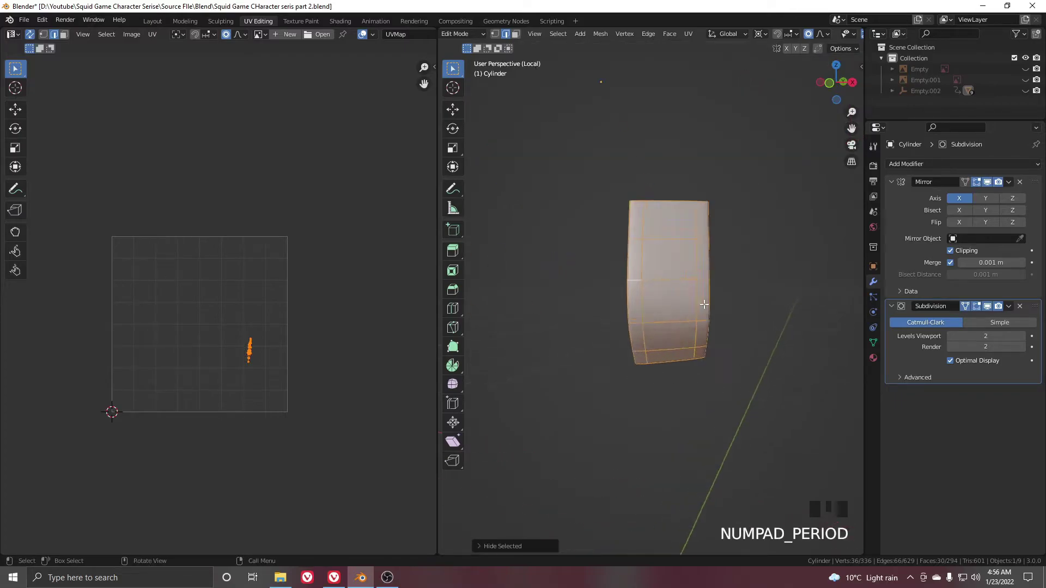
{"action": "scroll", "coordinate": [703, 304], "scroll_direction": "down", "scroll_amount": 6}
{"action": "middle_click_drag", "start_coordinate": [704, 305], "coordinate": [625, 310]}
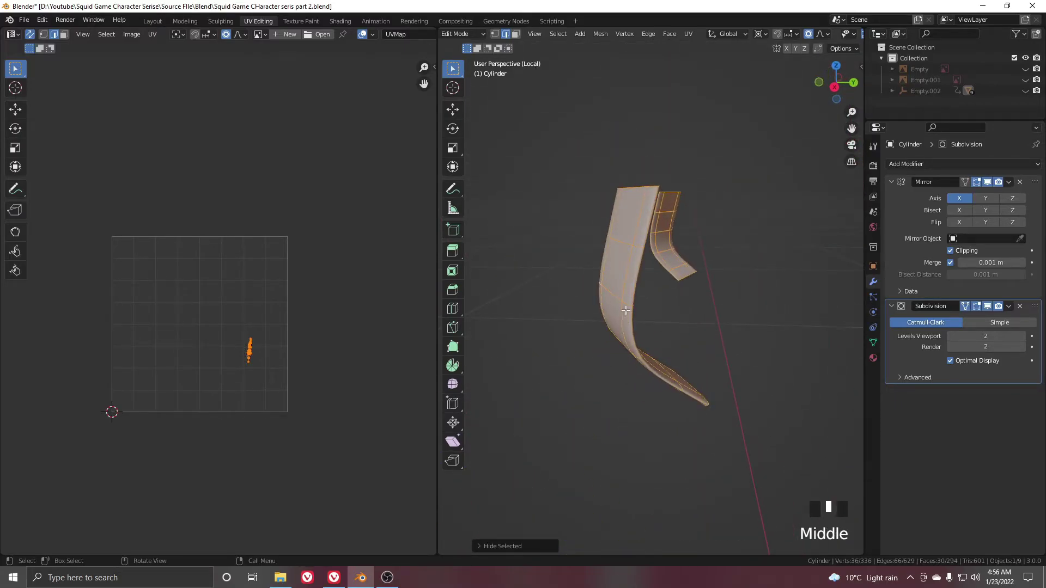
Mark the edge loop along the bent strip as a seam and leave local view
{"action": "left_click", "coordinate": [668, 347]}
{"action": "middle_click_drag", "start_coordinate": [668, 346], "coordinate": [741, 321]}
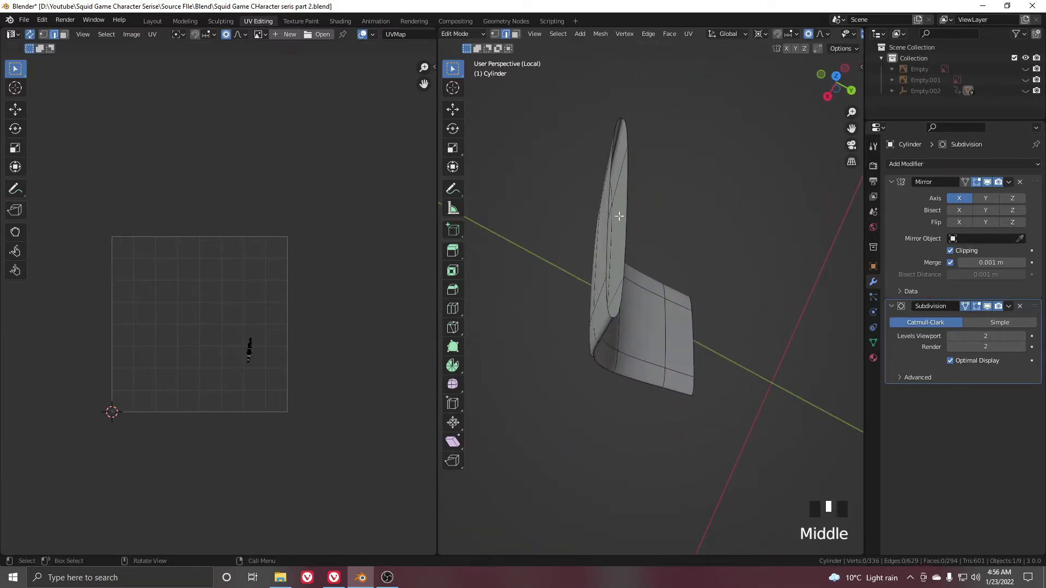
{"action": "scroll", "coordinate": [744, 306], "scroll_direction": "down", "scroll_amount": 4}
{"action": "scroll", "coordinate": [697, 397], "scroll_direction": "up", "scroll_amount": 3}
{"action": "middle_click_drag", "start_coordinate": [697, 397], "coordinate": [701, 339]}
{"action": "scroll", "coordinate": [664, 387], "scroll_direction": "up", "scroll_amount": 1}
{"action": "left_click", "coordinate": [643, 337], "text": "alt+shift"}
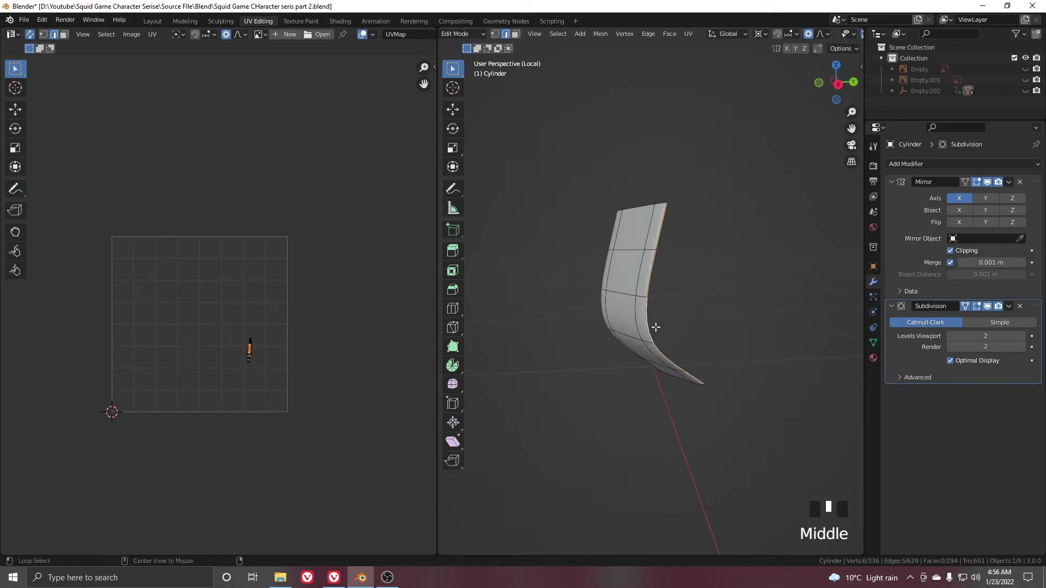
{"action": "key", "text": "ctrl+e"}
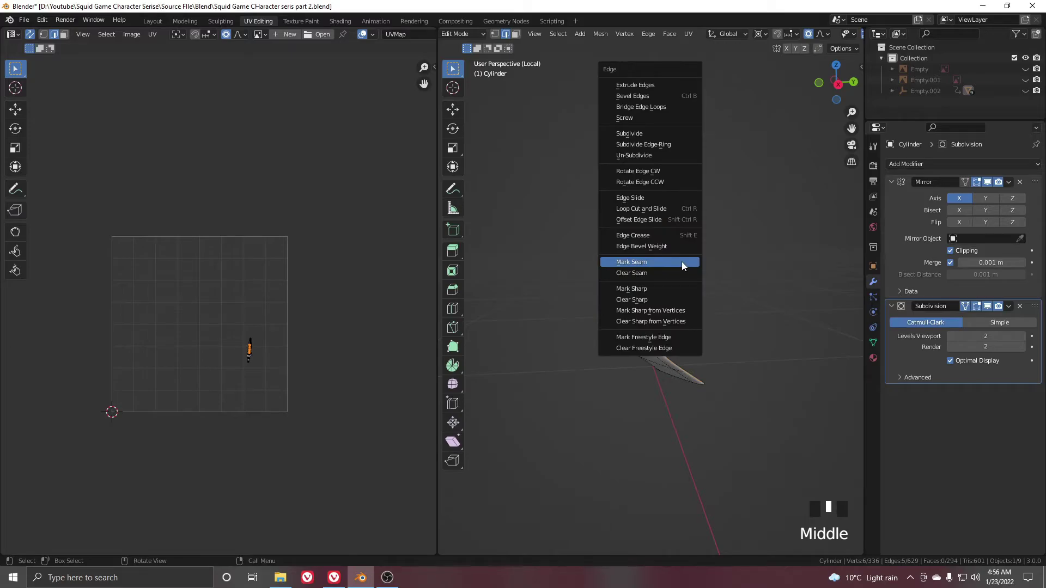
{"action": "left_click", "coordinate": [682, 261]}
{"action": "mouse_move", "coordinate": [681, 261]}
{"action": "middle_mouse_down"}
{"action": "mouse_move", "coordinate": [698, 303]}
{"action": "mouse_move", "coordinate": [630, 317]}
{"action": "mouse_move", "coordinate": [677, 305]}
{"action": "mouse_move", "coordinate": [663, 334]}
{"action": "mouse_move", "coordinate": [673, 273]}
{"action": "middle_mouse_up"}
{"action": "key", "text": "slash"}
{"action": "key", "text": "slash"}
Reveal hidden geometry, then select the second belt-loop strap, hide the rest and frame it
{"action": "key", "text": "alt+h"}
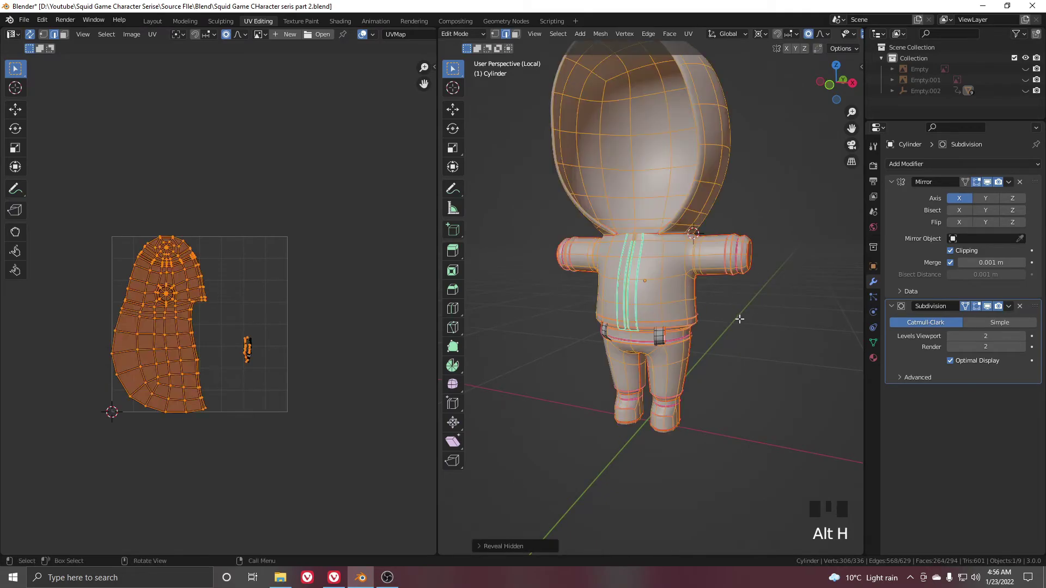
{"action": "scroll", "coordinate": [721, 331], "scroll_direction": "up", "scroll_amount": 1}
{"action": "middle_click_drag", "start_coordinate": [721, 332], "coordinate": [721, 330]}
{"action": "scroll", "coordinate": [720, 330], "scroll_direction": "up", "scroll_amount": 2}
{"action": "left_click", "coordinate": [699, 352]}
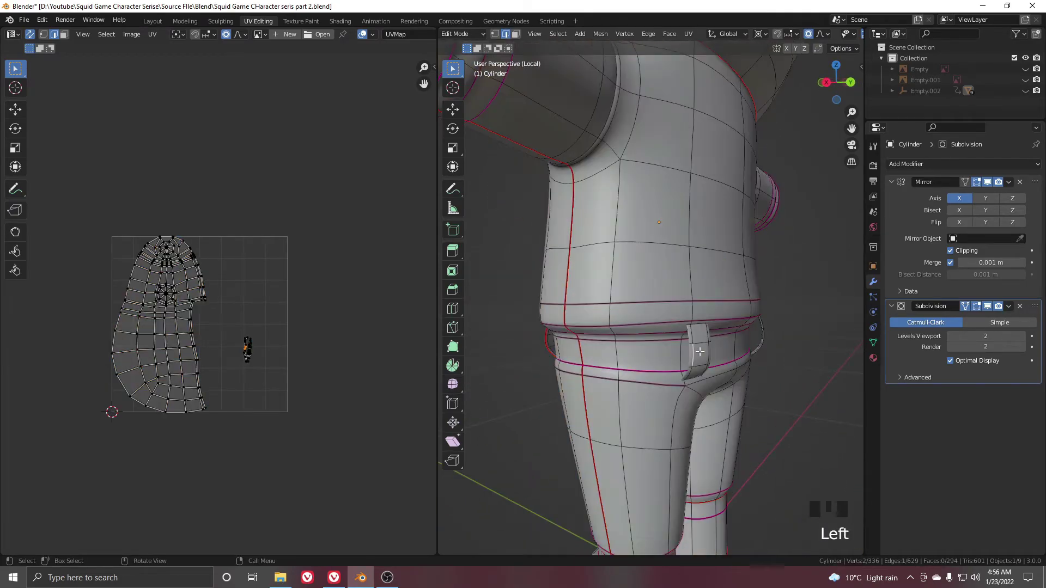
{"action": "key", "text": "l"}
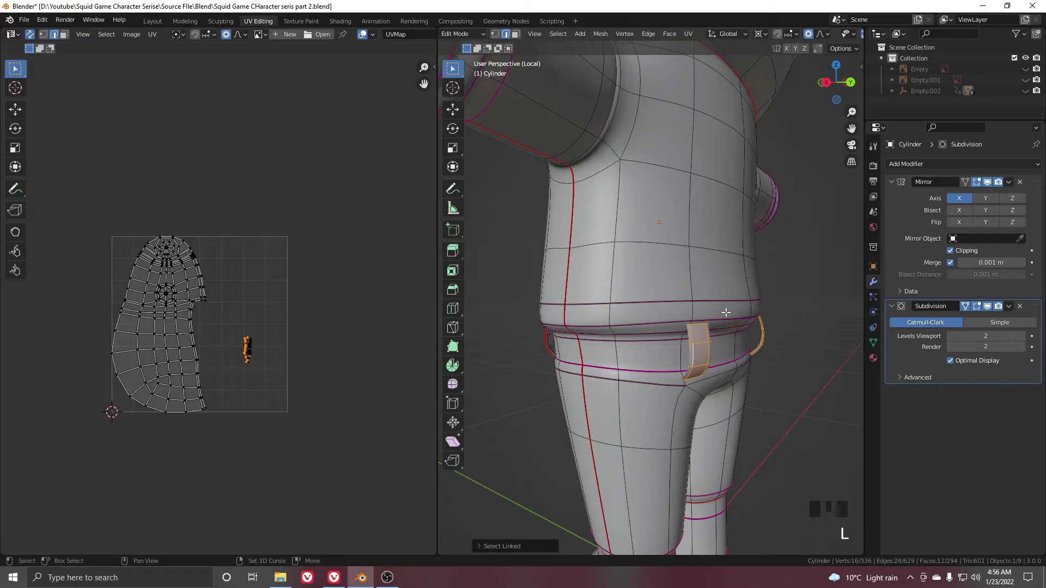
{"action": "key", "text": "shift+h"}
{"action": "middle_click_drag", "start_coordinate": [738, 315], "coordinate": [675, 313]}
{"action": "key", "text": "KP_Decimal"}
Mark an edge loop running along the strap as a seam
{"action": "scroll", "coordinate": [705, 321], "scroll_direction": "down", "scroll_amount": 5}
{"action": "scroll", "coordinate": [665, 267], "scroll_direction": "up", "scroll_amount": 4}
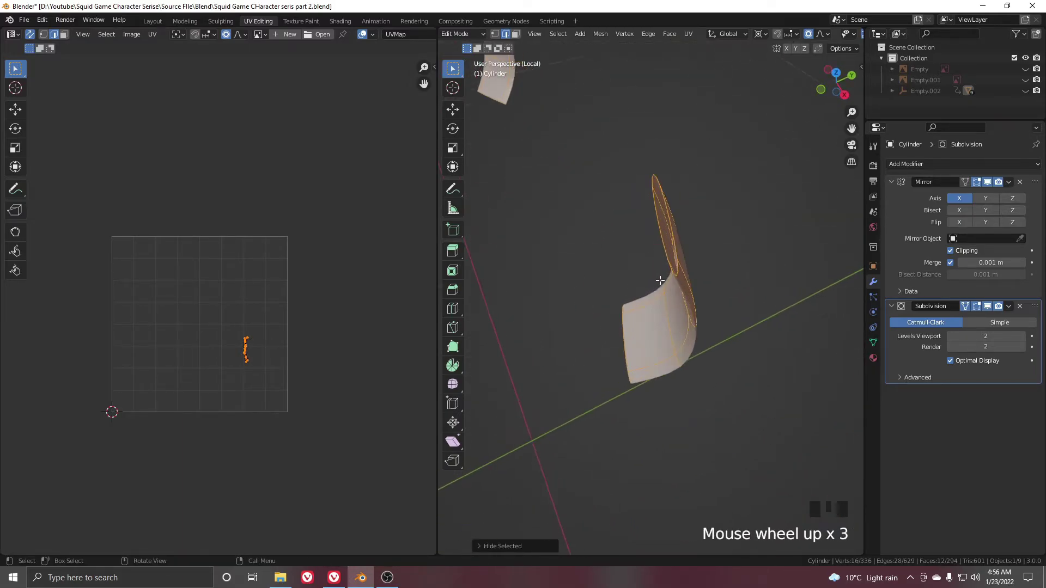
{"action": "scroll", "coordinate": [666, 233], "scroll_direction": "up", "scroll_amount": 6}
{"action": "middle_click_drag", "start_coordinate": [691, 397], "coordinate": [818, 371]}
{"action": "scroll", "coordinate": [663, 369], "scroll_direction": "down", "scroll_amount": 5}
{"action": "scroll", "coordinate": [673, 365], "scroll_direction": "up", "scroll_amount": 3}
{"action": "left_click", "coordinate": [688, 370]}
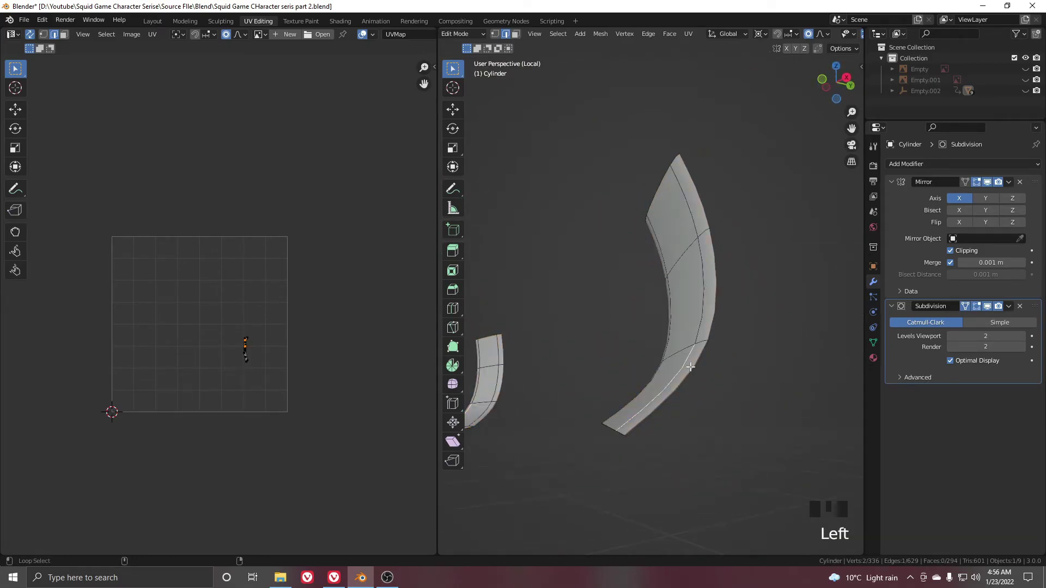
{"action": "left_click", "coordinate": [690, 367], "text": "alt+shift"}
{"action": "left_click", "coordinate": [690, 367], "text": "alt+shift"}
{"action": "left_click", "coordinate": [690, 367], "text": "alt+shift"}
{"action": "middle_click_drag", "start_coordinate": [690, 367], "coordinate": [810, 334]}
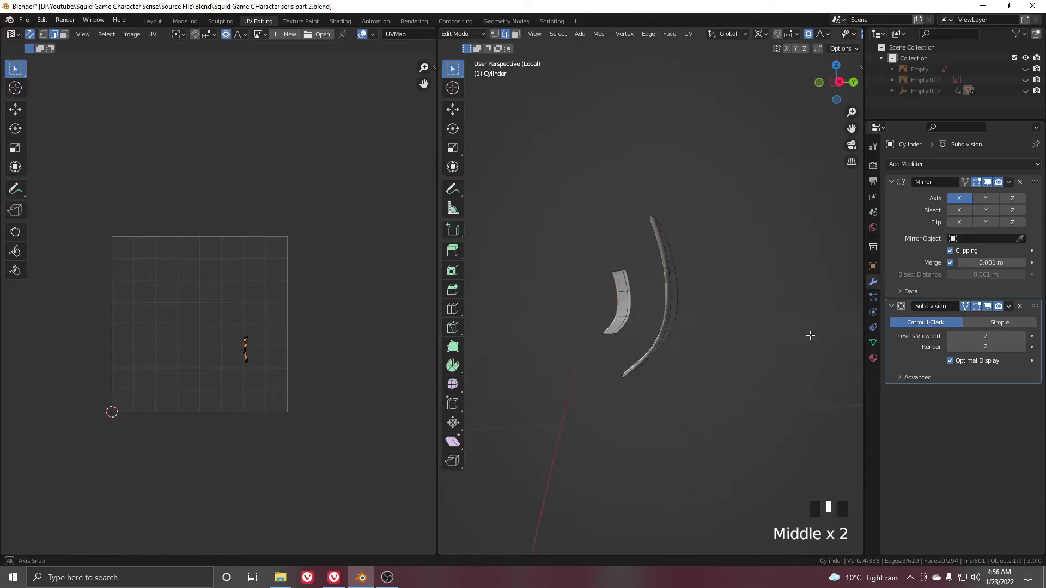
{"action": "key", "text": "ctrl+e"}
{"action": "left_click", "coordinate": [675, 279]}
{"action": "middle_click_drag", "start_coordinate": [675, 280], "coordinate": [717, 304]}
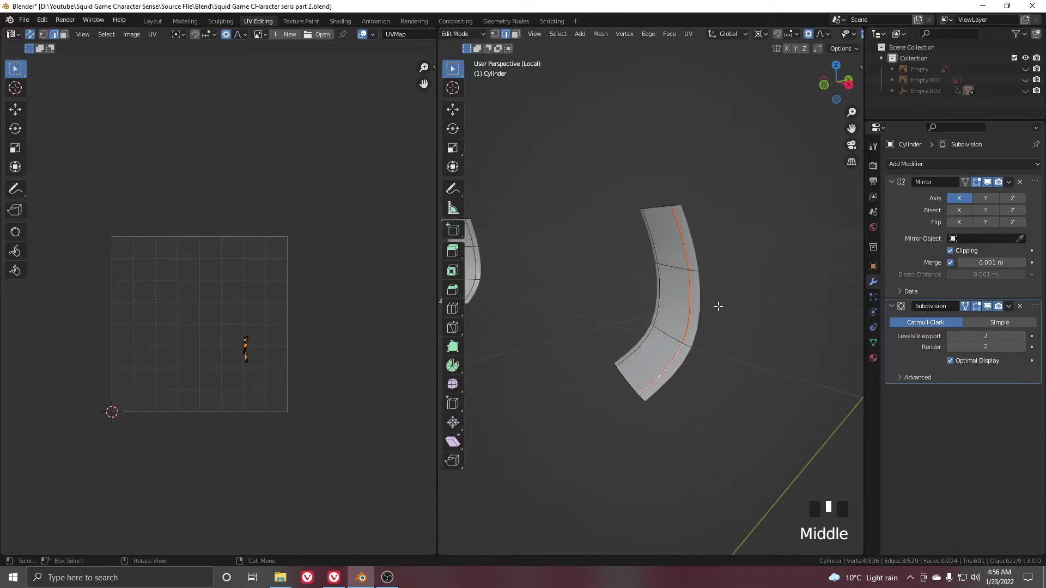
Reveal the hidden body mesh and return to Object Mode
{"action": "key", "text": "a"}
{"action": "key", "text": "Tab"}
{"action": "key", "text": "Tab"}
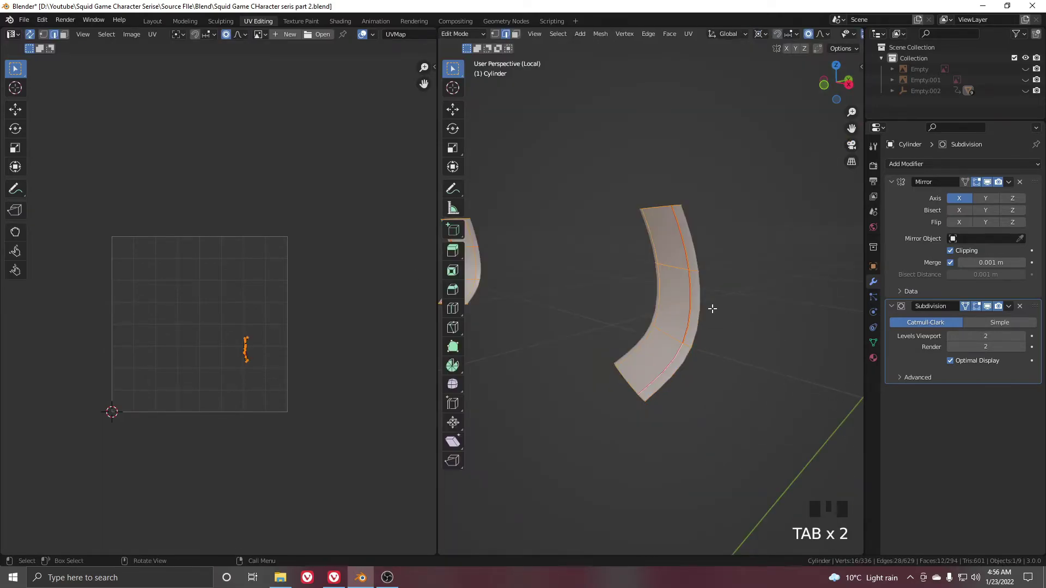
{"action": "key", "text": "alt+h"}
{"action": "scroll", "coordinate": [711, 308], "scroll_direction": "down", "scroll_amount": 14}
{"action": "left_click", "coordinate": [715, 331]}
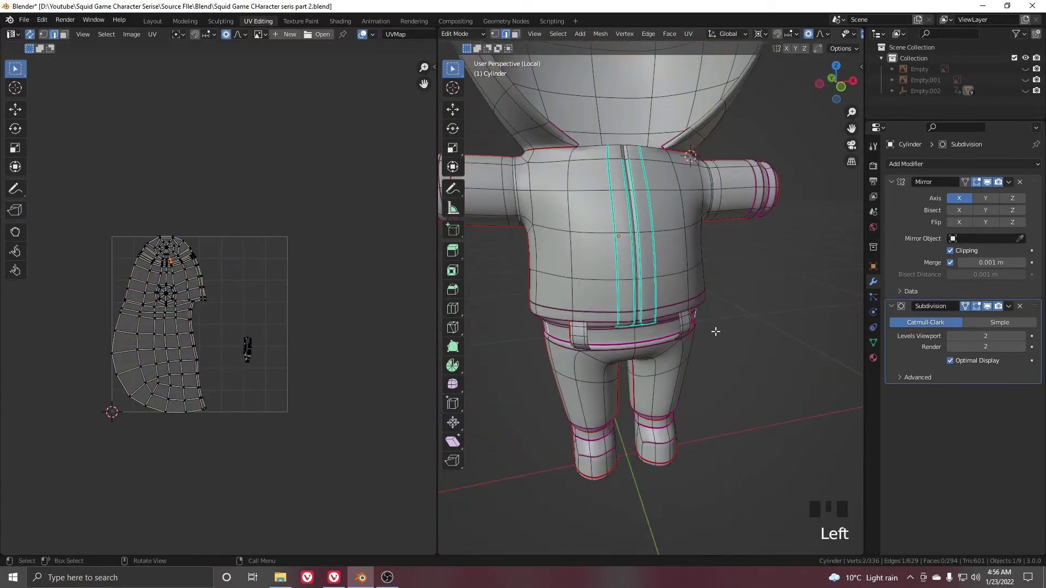
{"action": "key", "text": "Tab"}
{"action": "scroll", "coordinate": [652, 288], "scroll_direction": "down", "scroll_amount": 4}
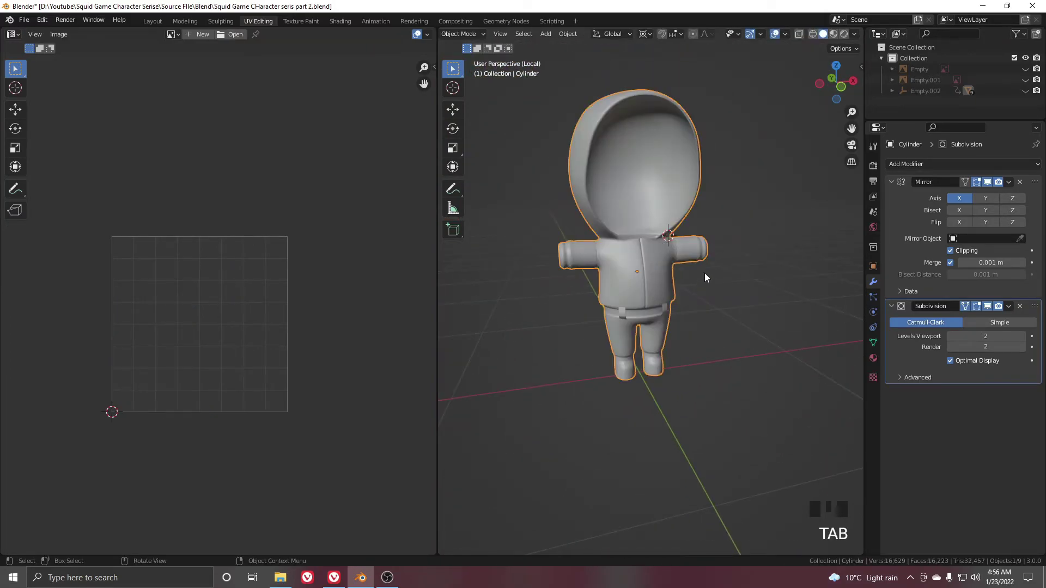
Exit local view and select all of the guard's objects
{"action": "key", "text": "slash"}
{"action": "left_click", "coordinate": [705, 299]}
{"action": "mouse_move", "coordinate": [706, 301]}
{"action": "middle_mouse_down"}
{"action": "mouse_move", "coordinate": [717, 316]}
{"action": "mouse_move", "coordinate": [710, 302]}
{"action": "middle_mouse_up"}
{"action": "key", "text": "a"}
{"action": "key", "text": "ctrl+Tab"}
{"action": "key", "text": "Tab"}
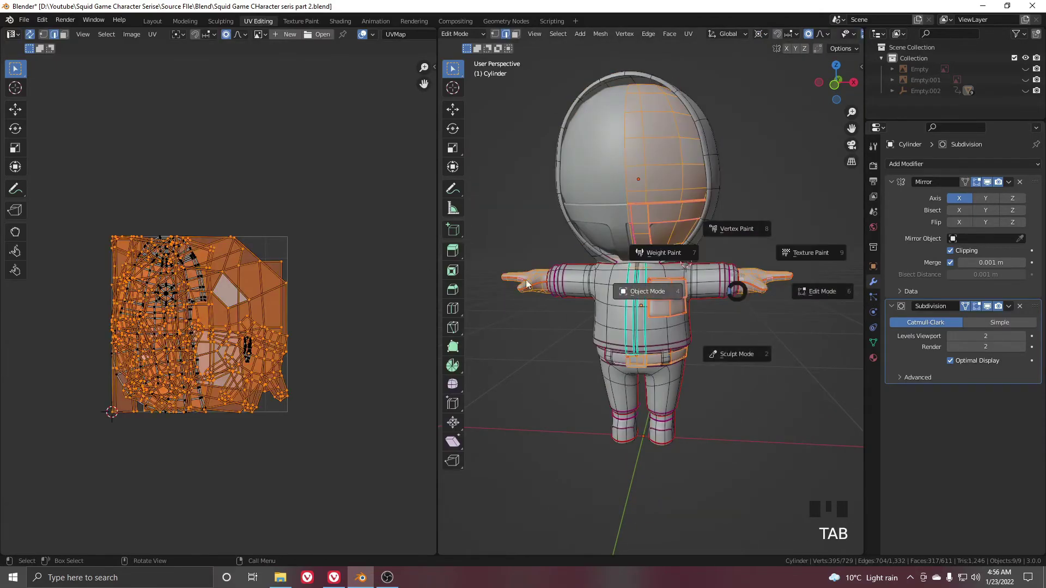
{"action": "key", "text": "Tab"}
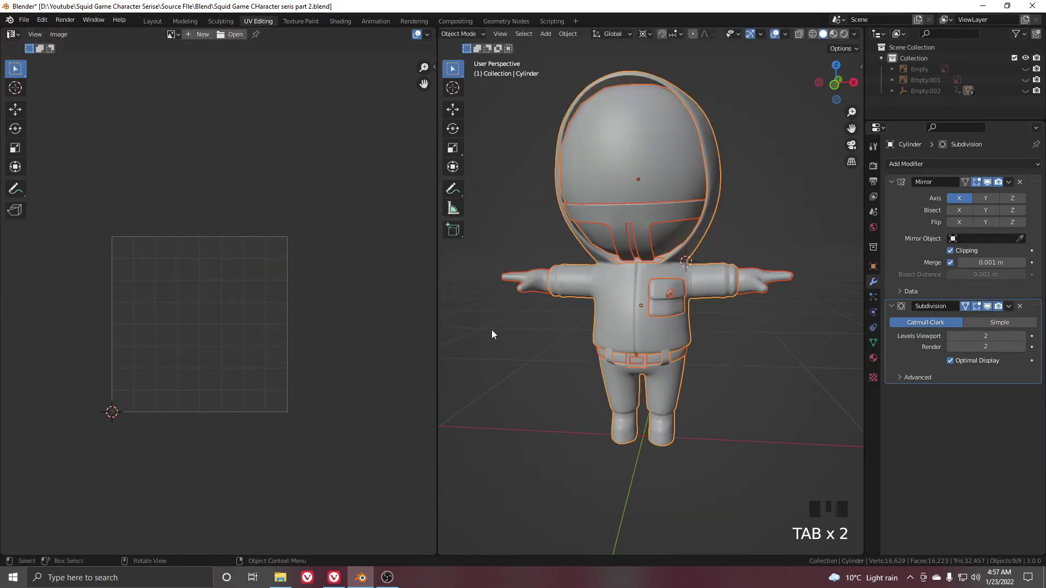
Apply rotation and scale, then unwrap all meshes along their seams
{"action": "key", "text": "ctrl+a"}
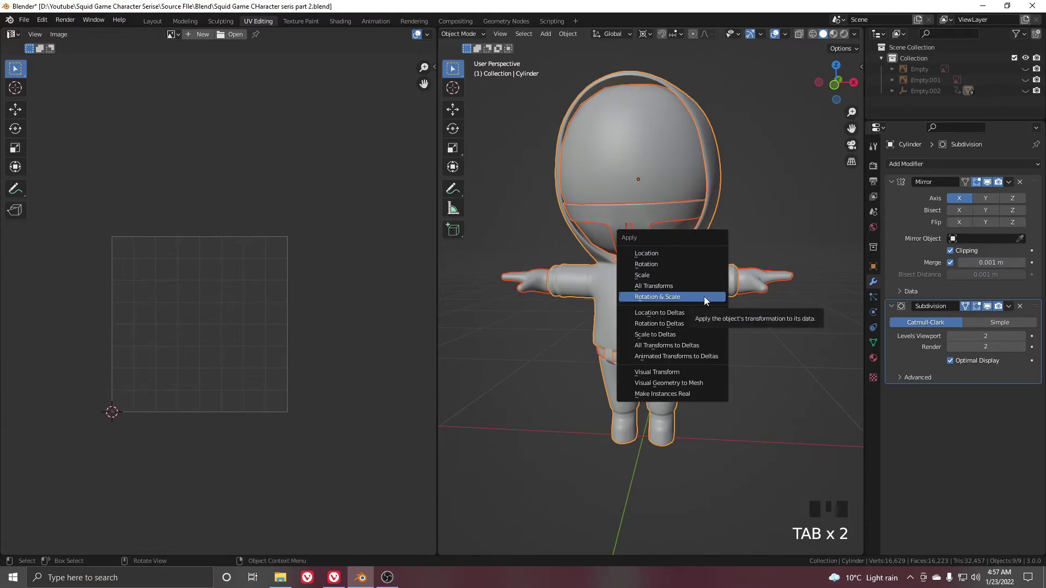
{"action": "left_click", "coordinate": [703, 296]}
{"action": "key", "text": "Tab"}
{"action": "key", "text": "a"}
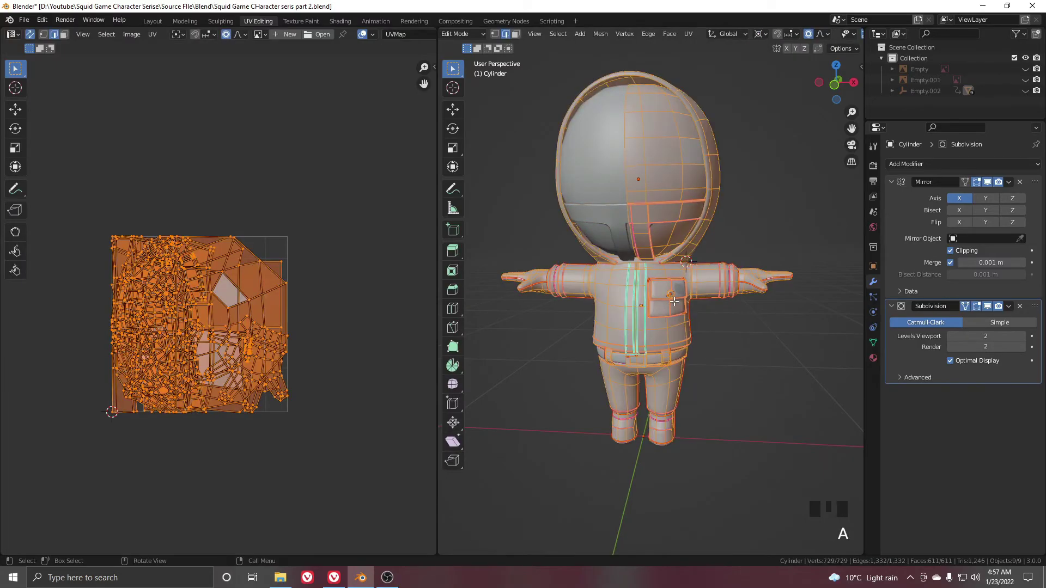
{"action": "key", "text": "u"}
{"action": "left_click", "coordinate": [721, 279]}
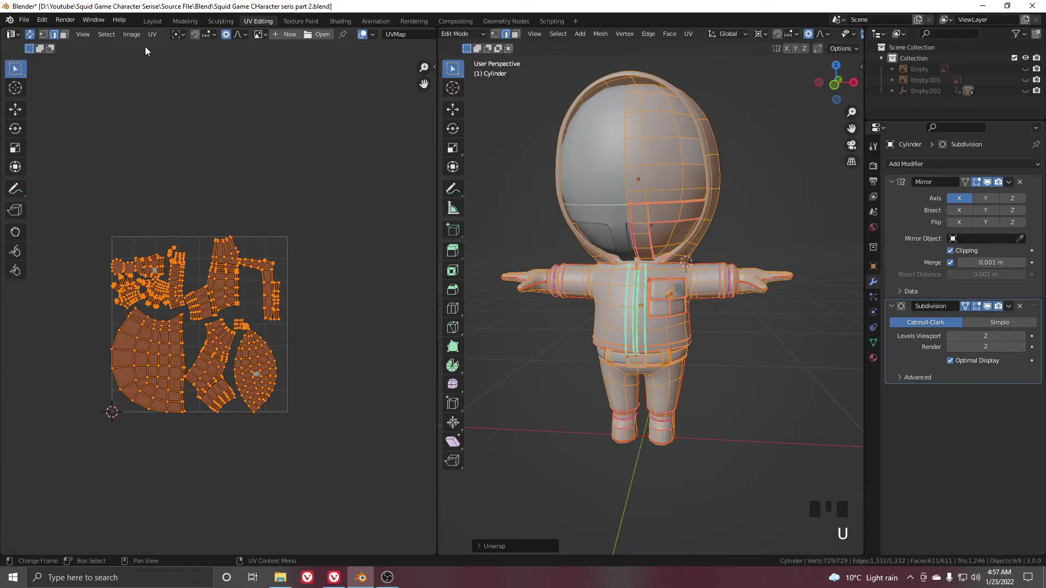
Run UV > Pack Islands and show the UVPackmaster2 sidebar panel
{"action": "left_click", "coordinate": [152, 34]}
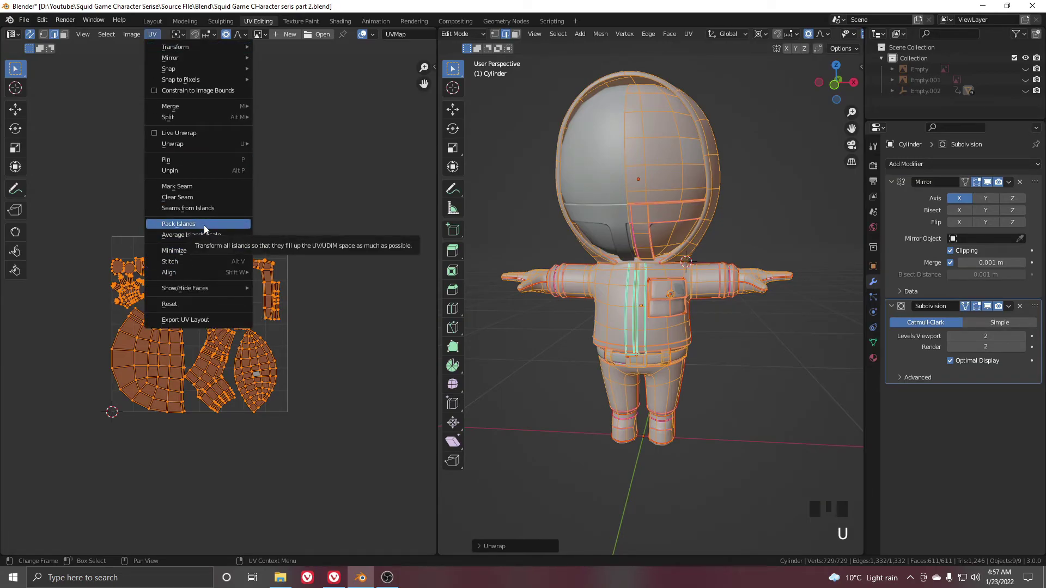
{"action": "left_click", "coordinate": [174, 224]}
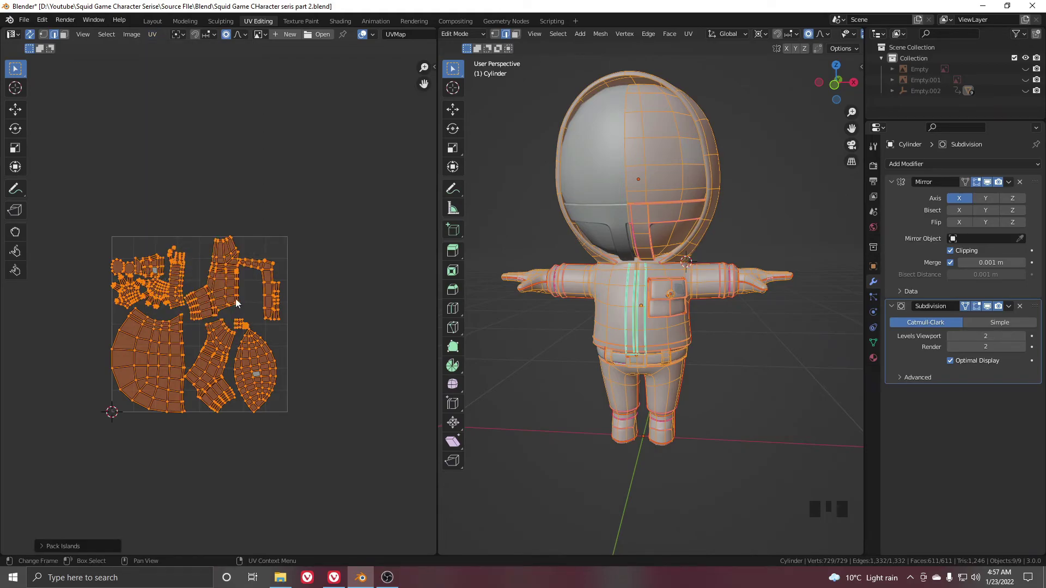
{"action": "key", "text": "n"}
{"action": "scroll", "coordinate": [257, 344], "scroll_direction": "up", "scroll_amount": 3}
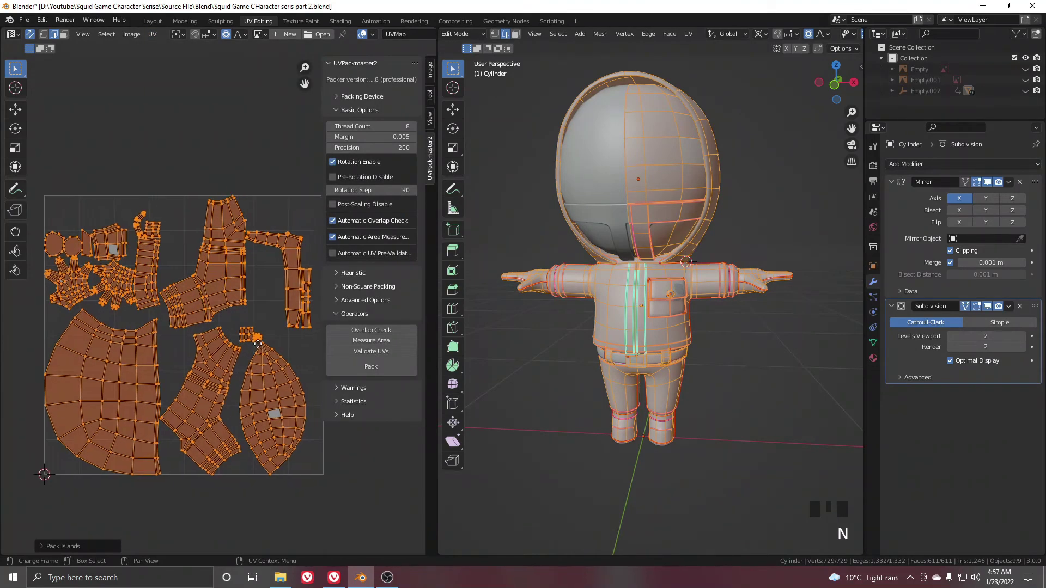
Repack the islands with UVPackmaster2, reaching a packed area of 0.665
{"action": "middle_click_drag", "start_coordinate": [257, 344], "coordinate": [267, 336]}
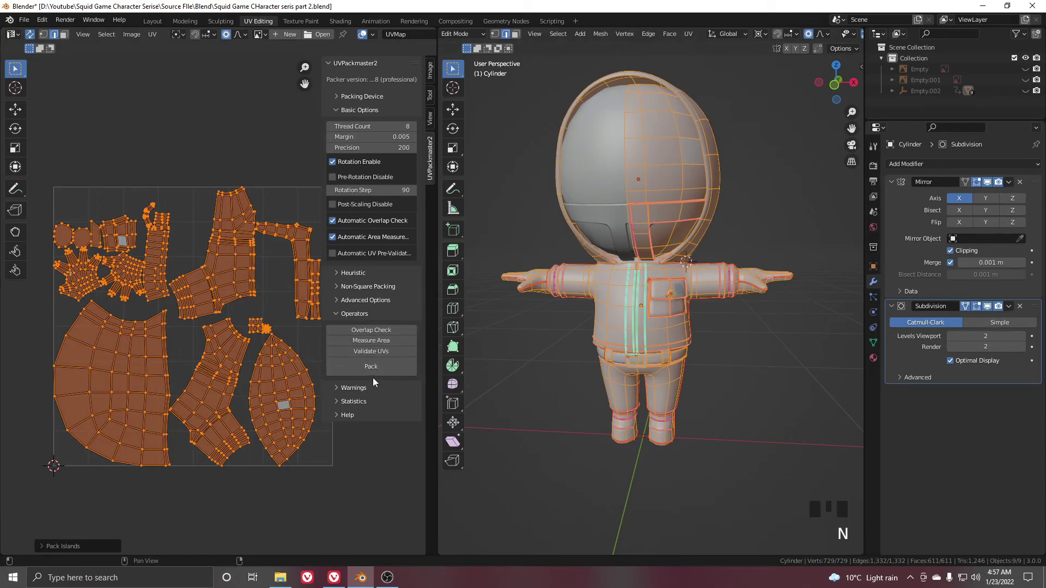
{"action": "key", "text": "n"}
{"action": "key", "text": "n"}
{"action": "left_click", "coordinate": [377, 370]}
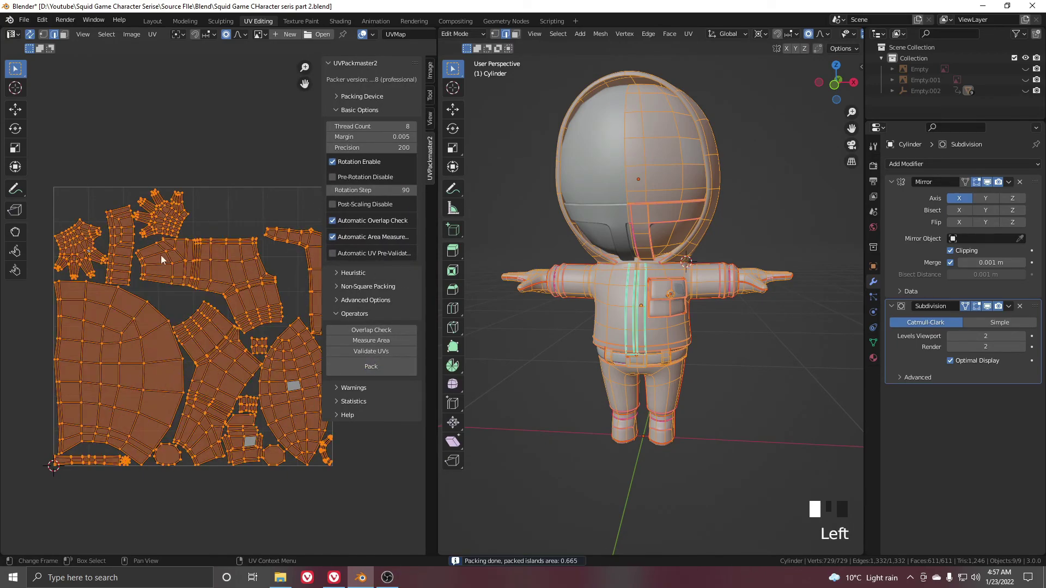